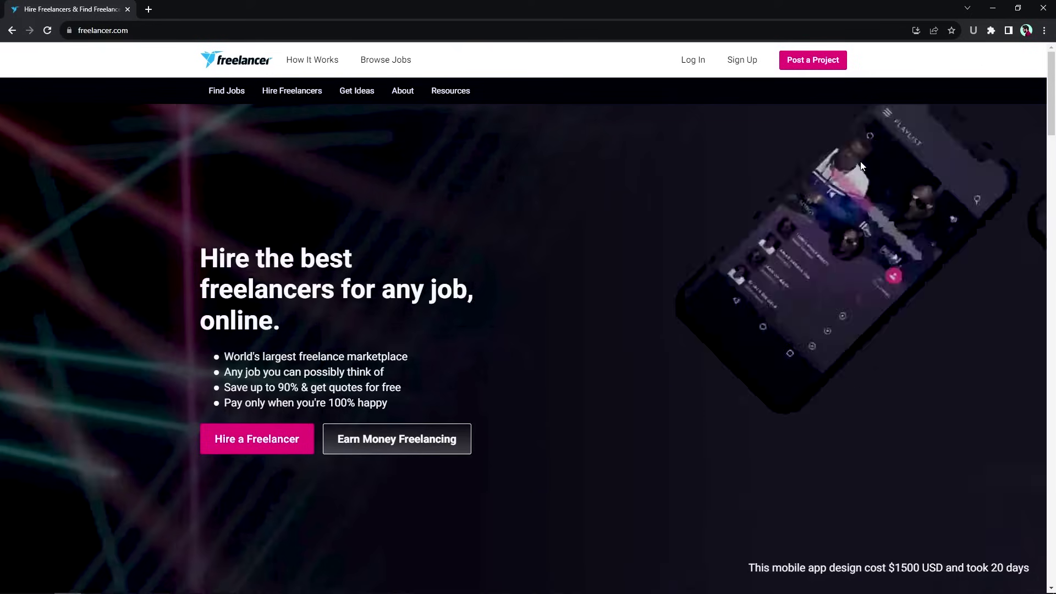
Browse the Freelancer.com home page, then go to the Sign Up page.
{"action": "mouse_move", "coordinate": [451, 102]}
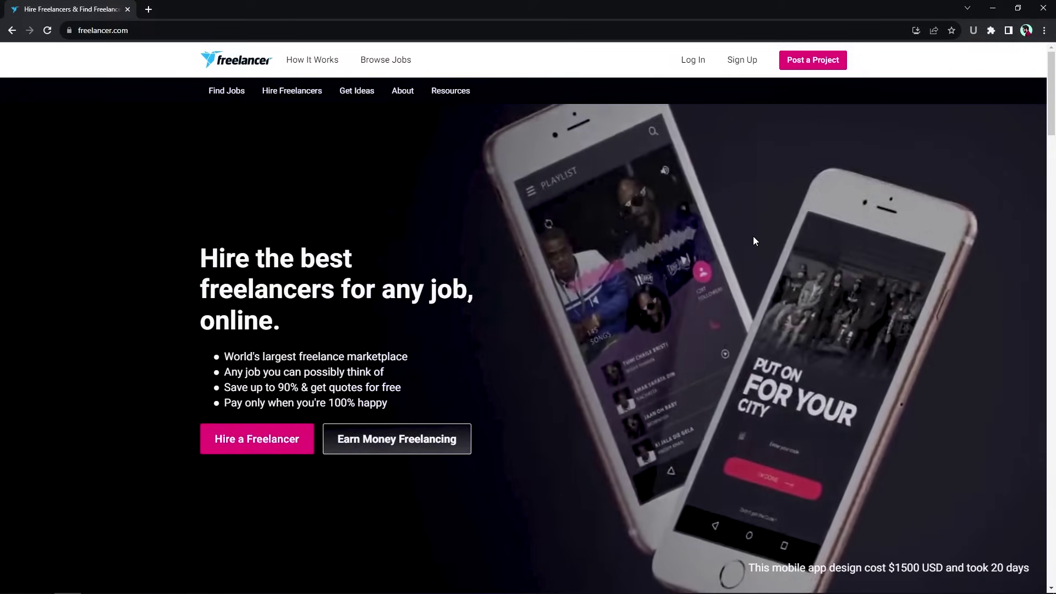
{"action": "scroll", "coordinate": [739, 252], "scroll_direction": "down", "scroll_amount": 15}
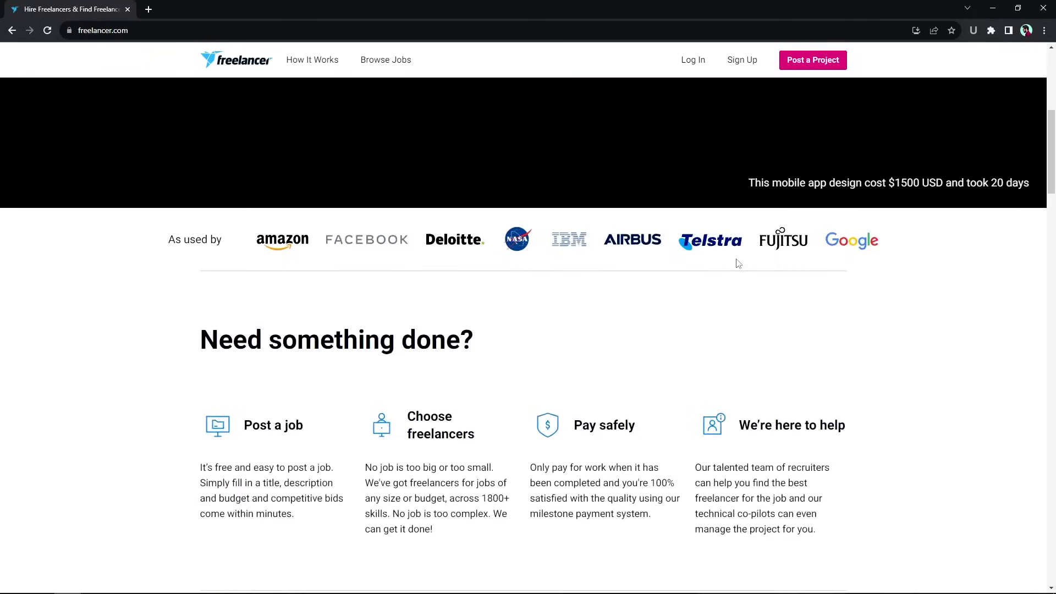
{"action": "scroll", "coordinate": [723, 268], "scroll_direction": "up", "scroll_amount": 5}
{"action": "scroll", "coordinate": [723, 268], "scroll_direction": "down", "scroll_amount": 11}
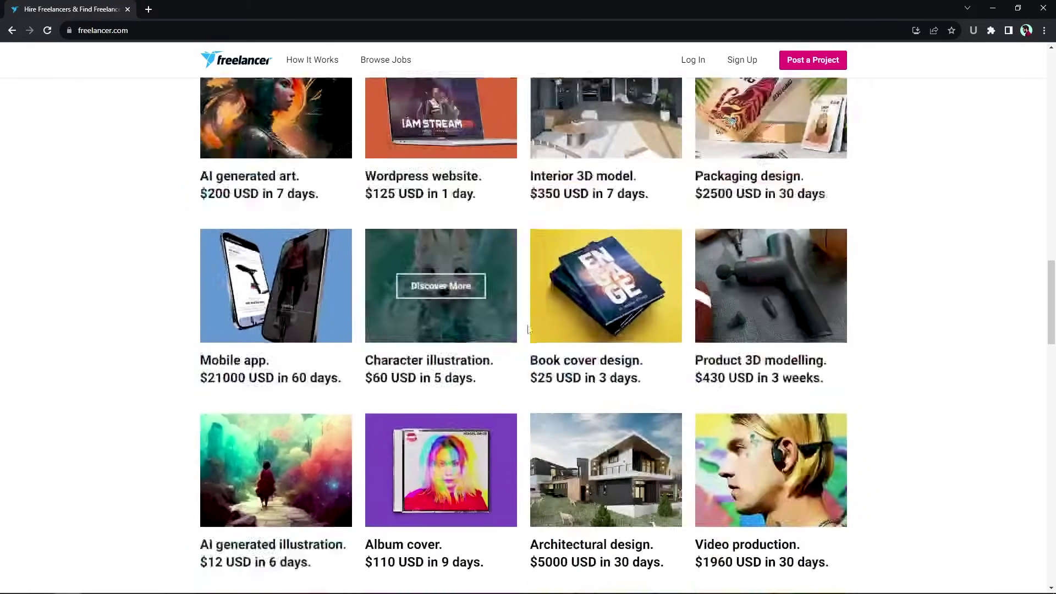
{"action": "scroll", "coordinate": [907, 369], "scroll_direction": "up", "scroll_amount": 20}
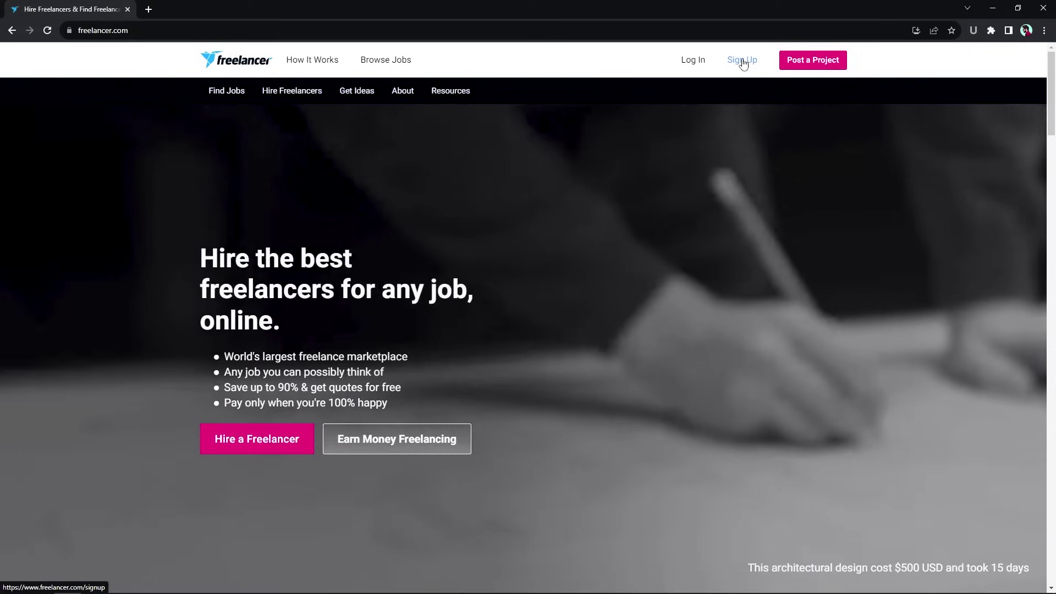
{"action": "left_click", "coordinate": [742, 60]}
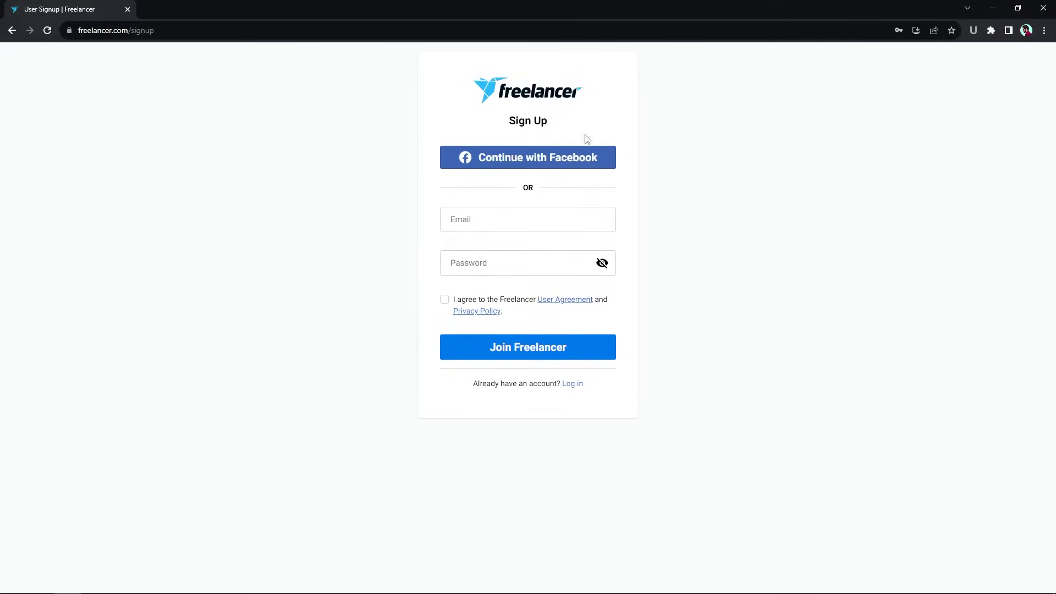
Attempt sign-up with Facebook and dismiss the failed Facebook login window.
{"action": "double_click", "coordinate": [493, 122]}
{"action": "left_click", "coordinate": [567, 127]}
{"action": "left_click", "coordinate": [541, 160]}
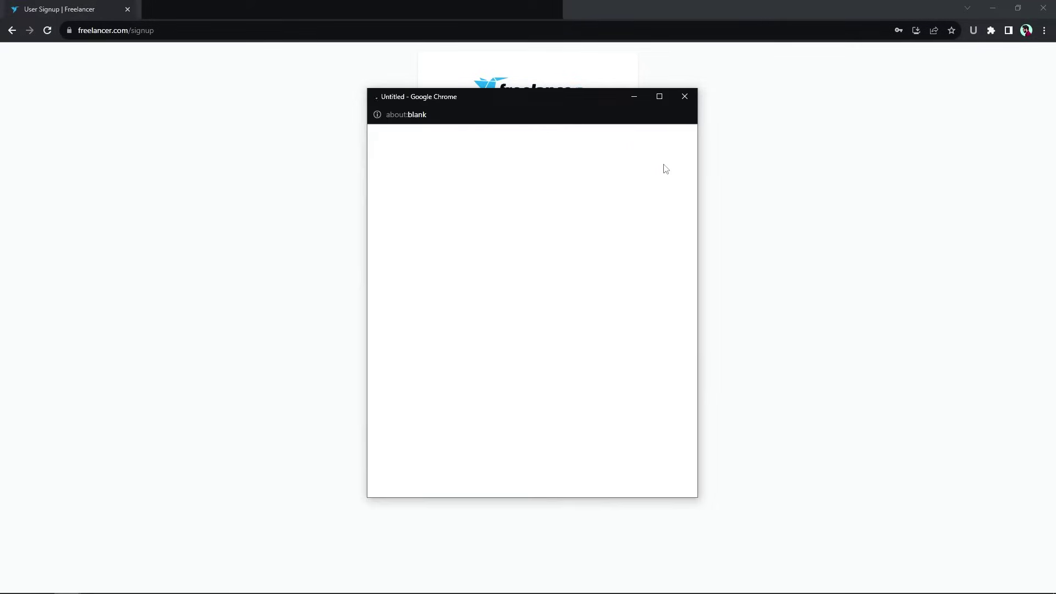
{"action": "left_click", "coordinate": [691, 100]}
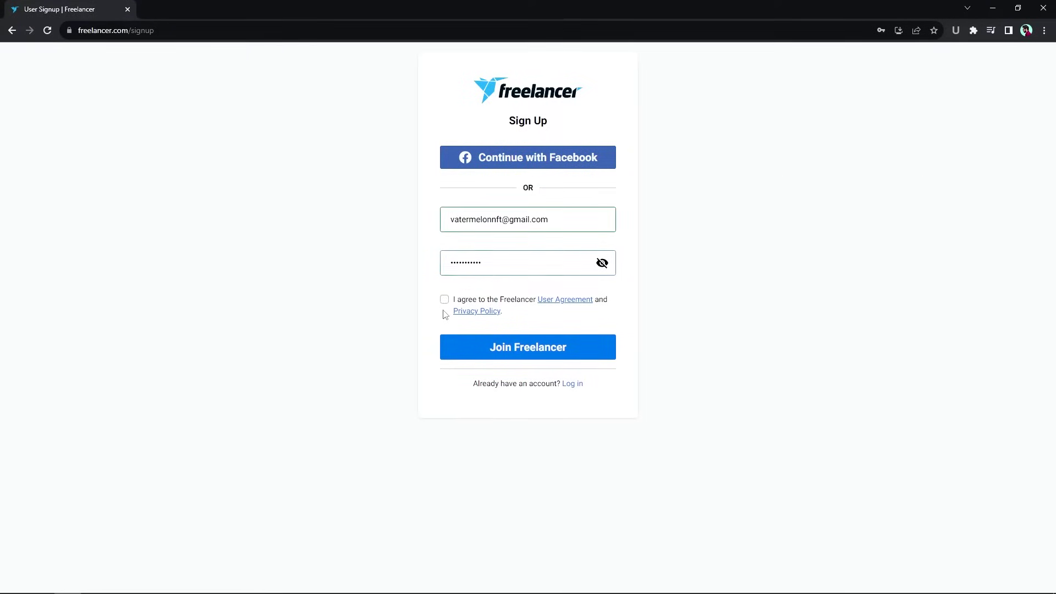
Accept the user agreement, enter the password, and delete stray characters after the email.
{"action": "left_click", "coordinate": [445, 299]}
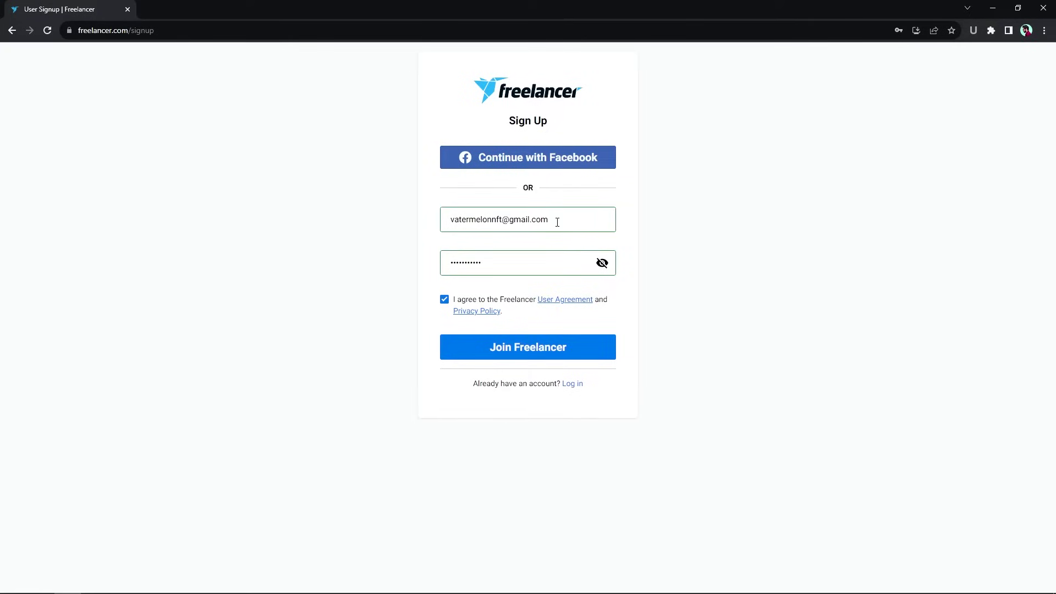
{"action": "left_click_drag", "start_coordinate": [547, 221], "coordinate": [623, 223]}
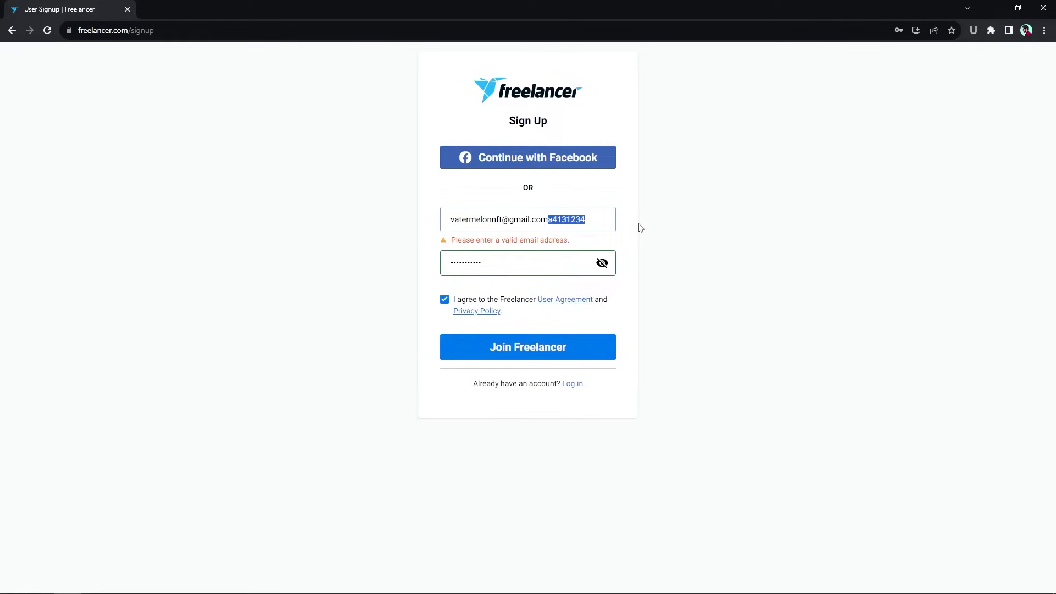
{"action": "key", "text": "BackSpace"}
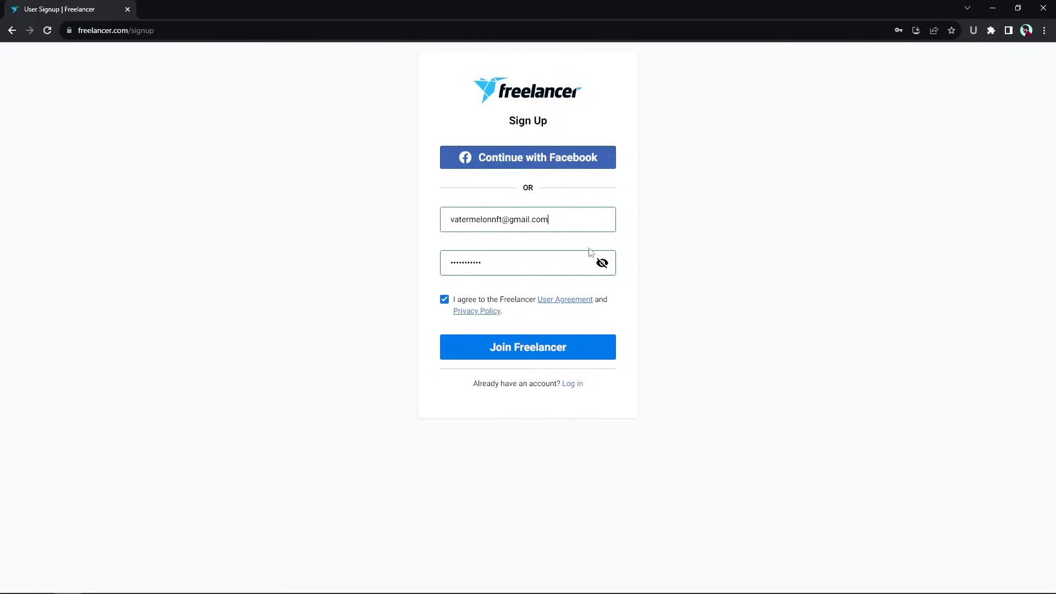
Re-tick the terms agreement and submit the sign-up form with the cleaned email.
{"action": "left_click_drag", "start_coordinate": [455, 227], "coordinate": [560, 218]}
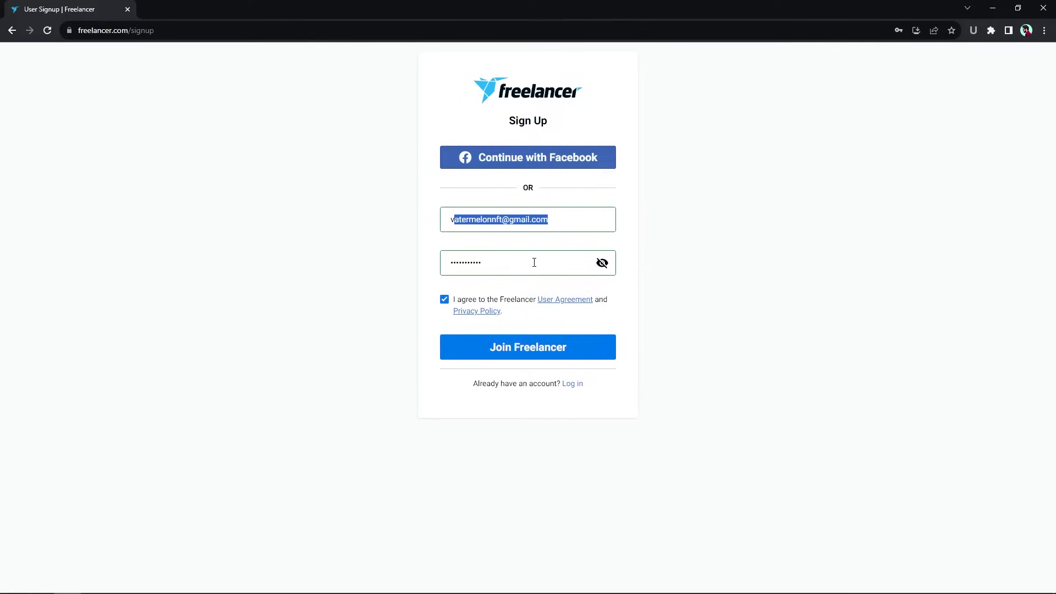
{"action": "left_click", "coordinate": [689, 324]}
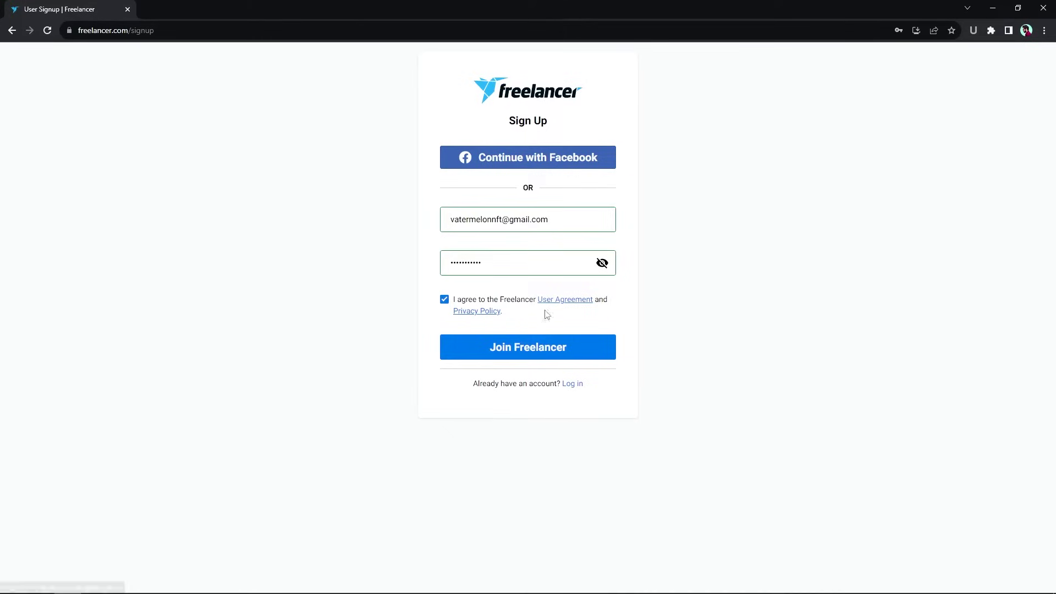
{"action": "left_click", "coordinate": [445, 300]}
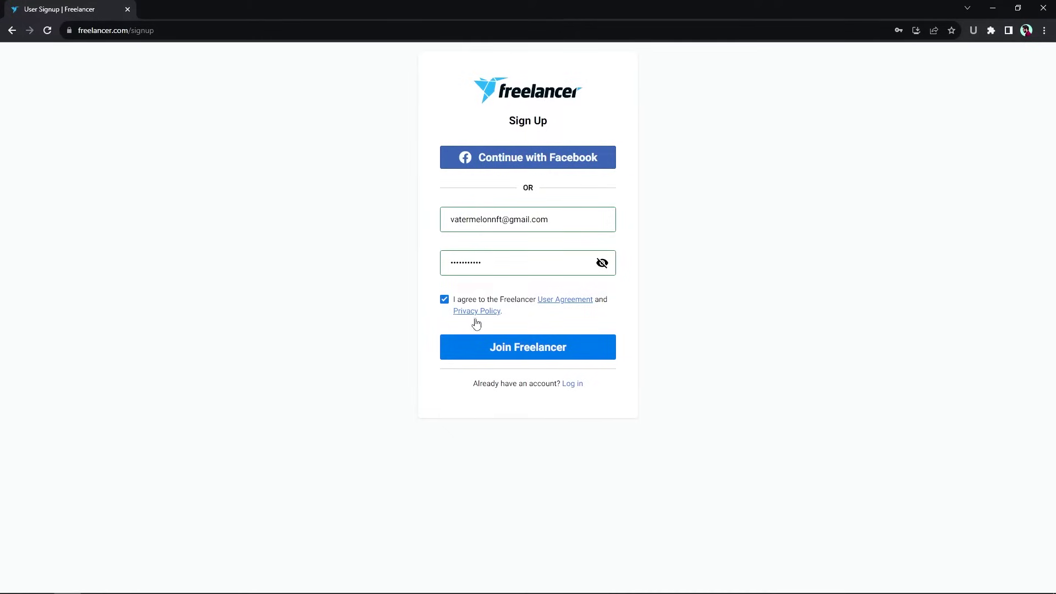
{"action": "left_click", "coordinate": [525, 355]}
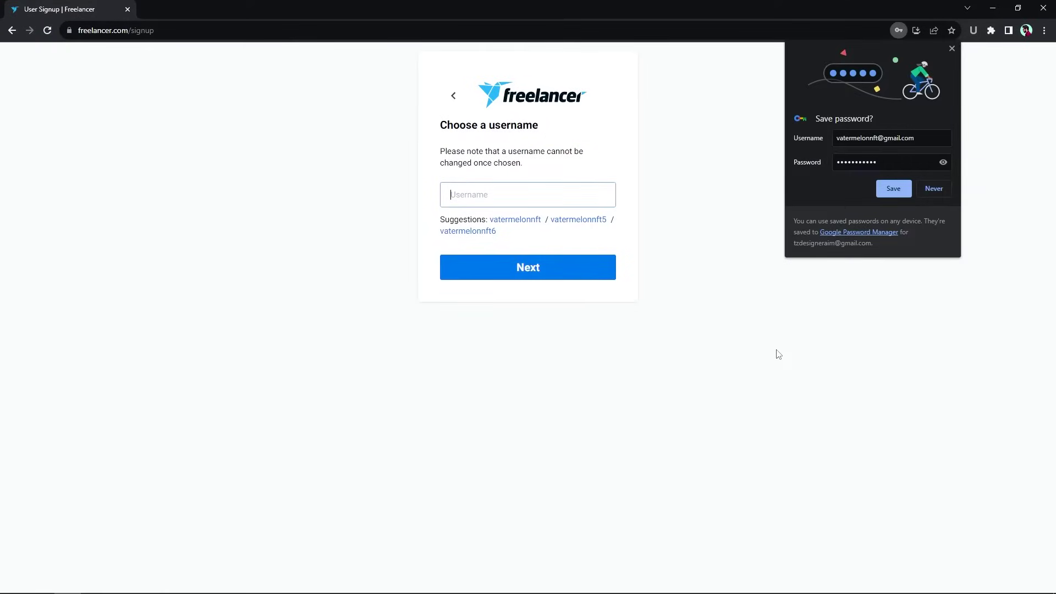
Decline Chrome's password save, take the first suggested username, and register as wanting work.
{"action": "left_click", "coordinate": [933, 190]}
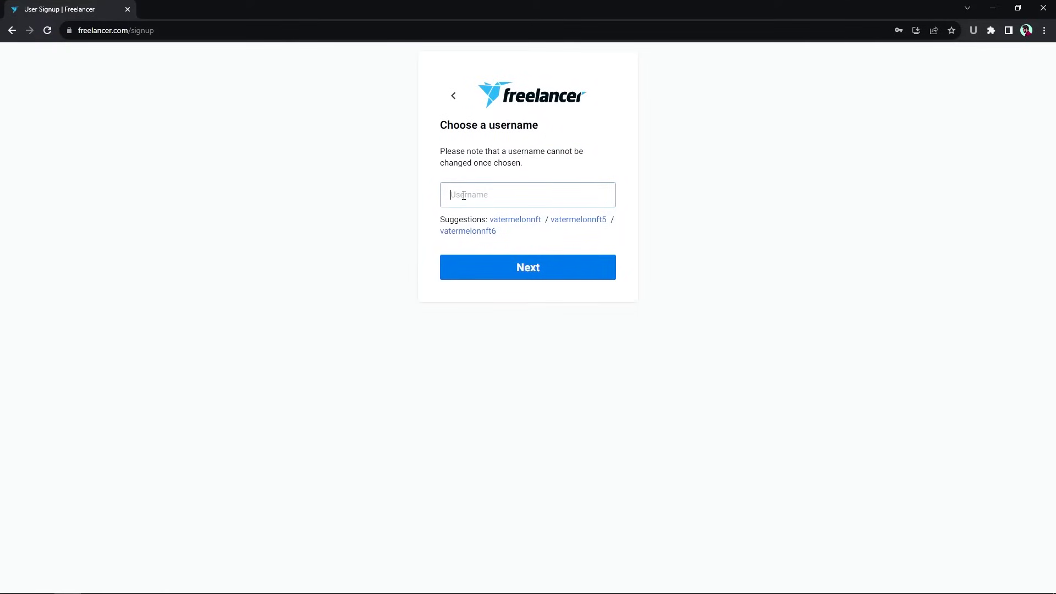
{"action": "left_click", "coordinate": [497, 219]}
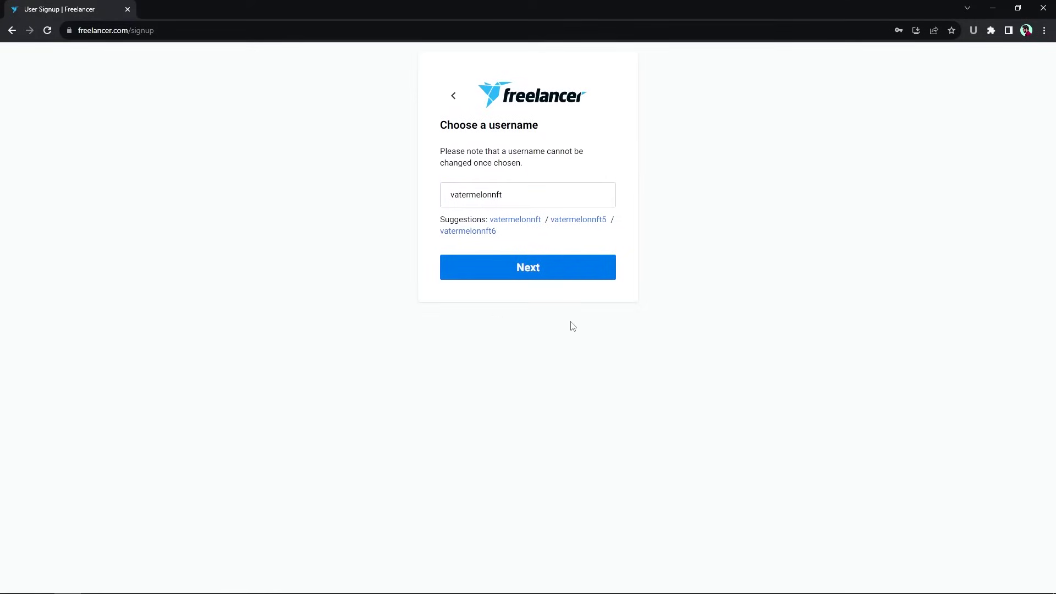
{"action": "left_click", "coordinate": [542, 273]}
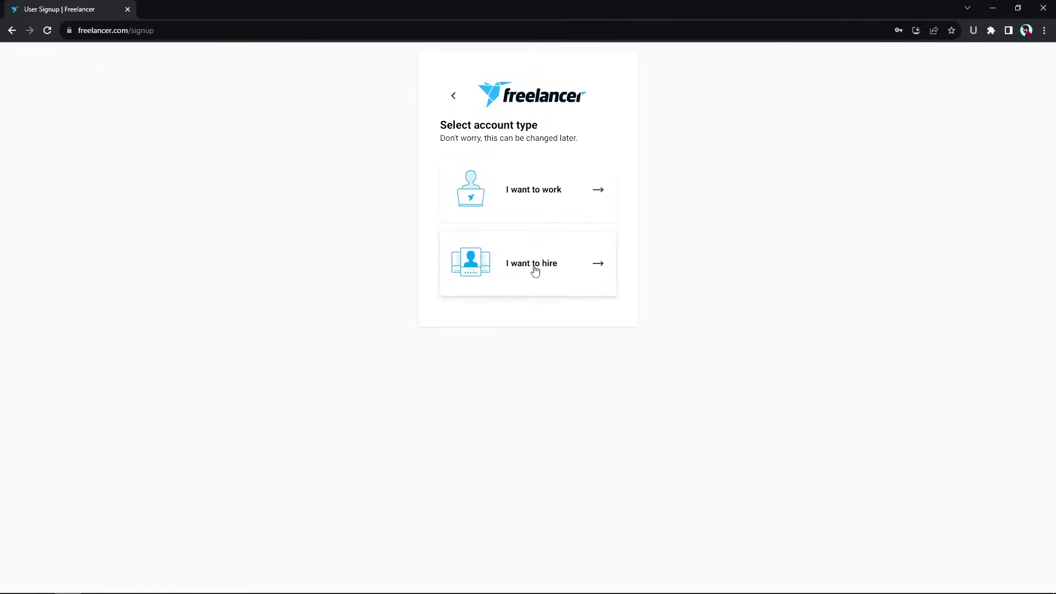
{"action": "left_click", "coordinate": [549, 207]}
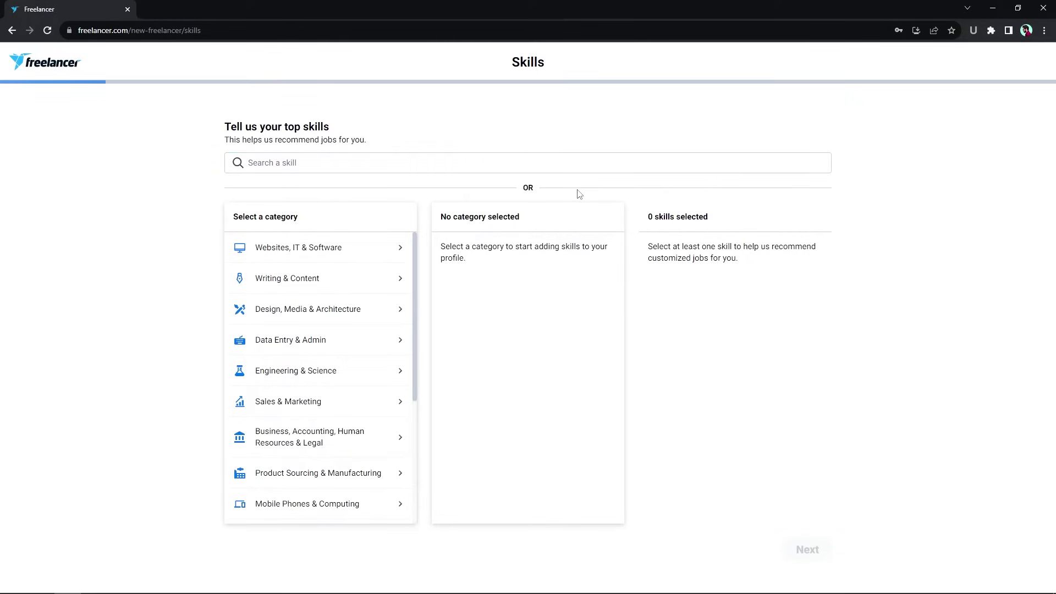
Search skills for 'content' and add Content Writing and Article Writing.
{"action": "left_click", "coordinate": [392, 163]}
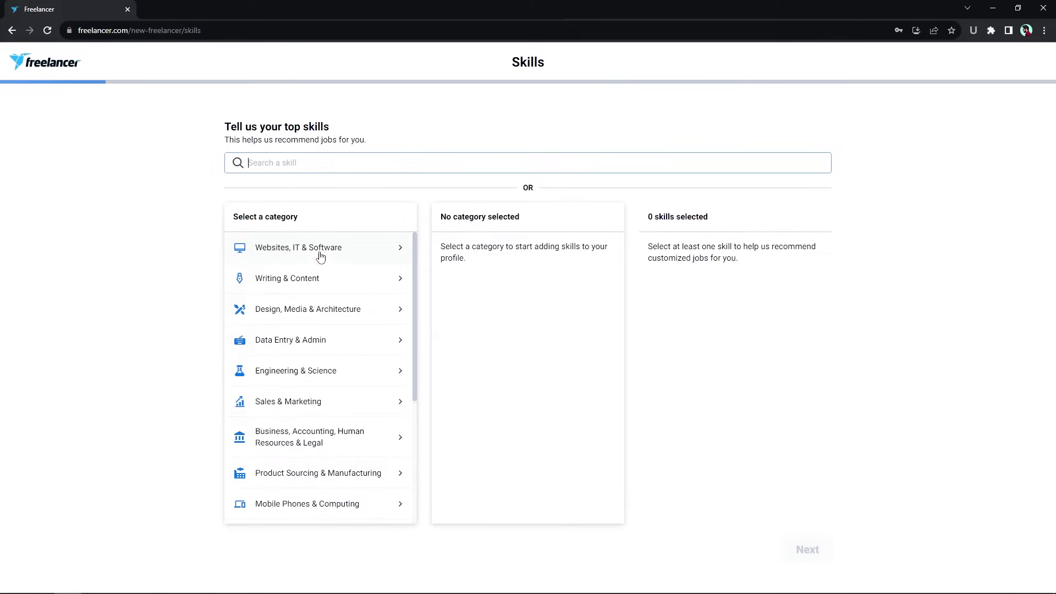
{"action": "scroll", "coordinate": [325, 325], "scroll_direction": "down", "scroll_amount": 4}
{"action": "scroll", "coordinate": [308, 346], "scroll_direction": "up", "scroll_amount": 4}
{"action": "type", "text": "content"}
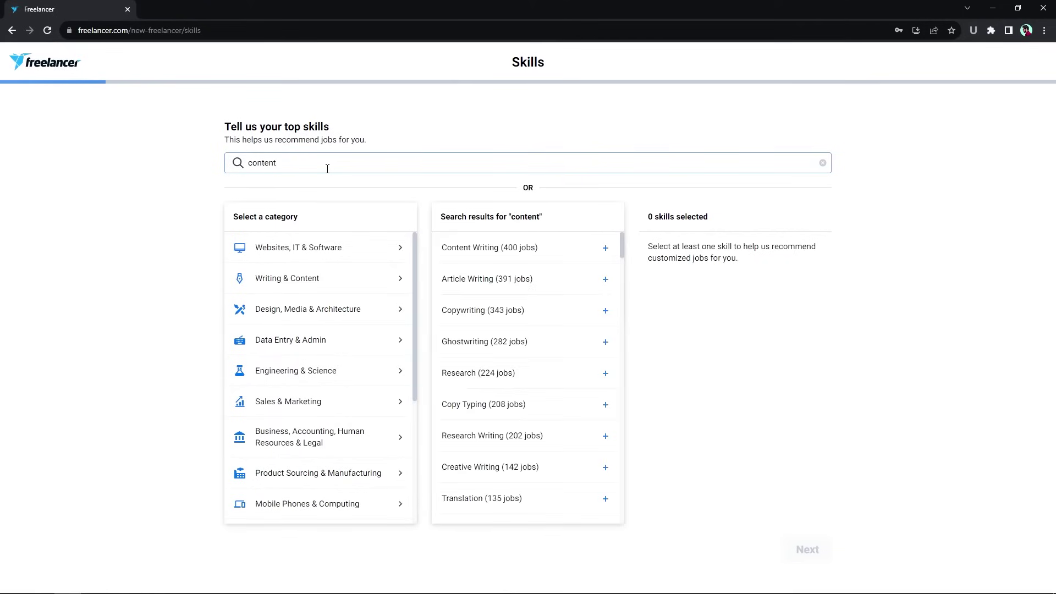
{"action": "left_click", "coordinate": [511, 256]}
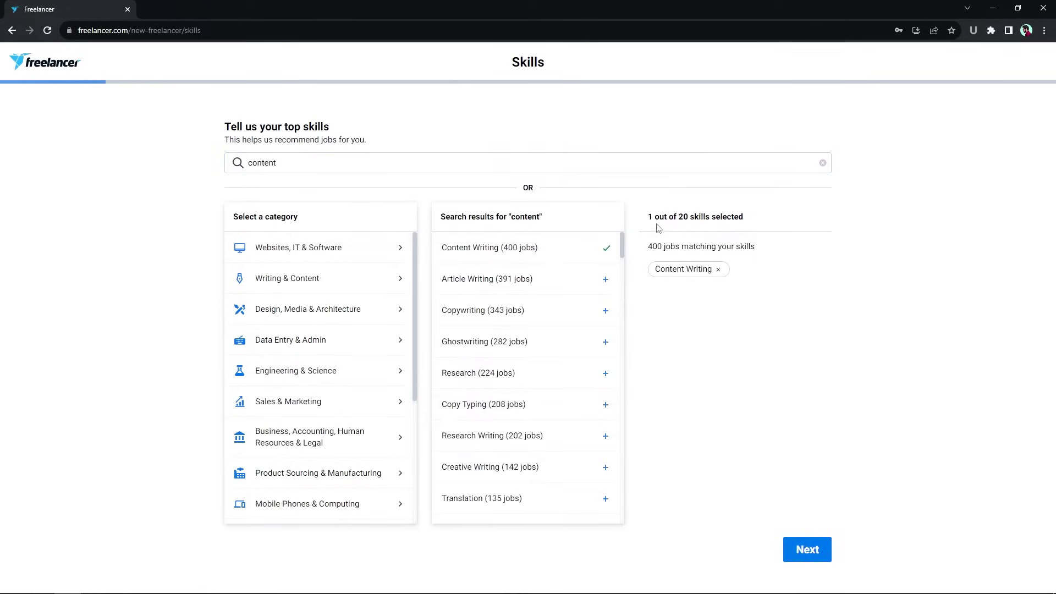
{"action": "double_click", "coordinate": [687, 217]}
{"action": "left_click", "coordinate": [606, 279]}
Add then remove Copywriting, and add eBooks to the skills.
{"action": "left_click", "coordinate": [606, 310]}
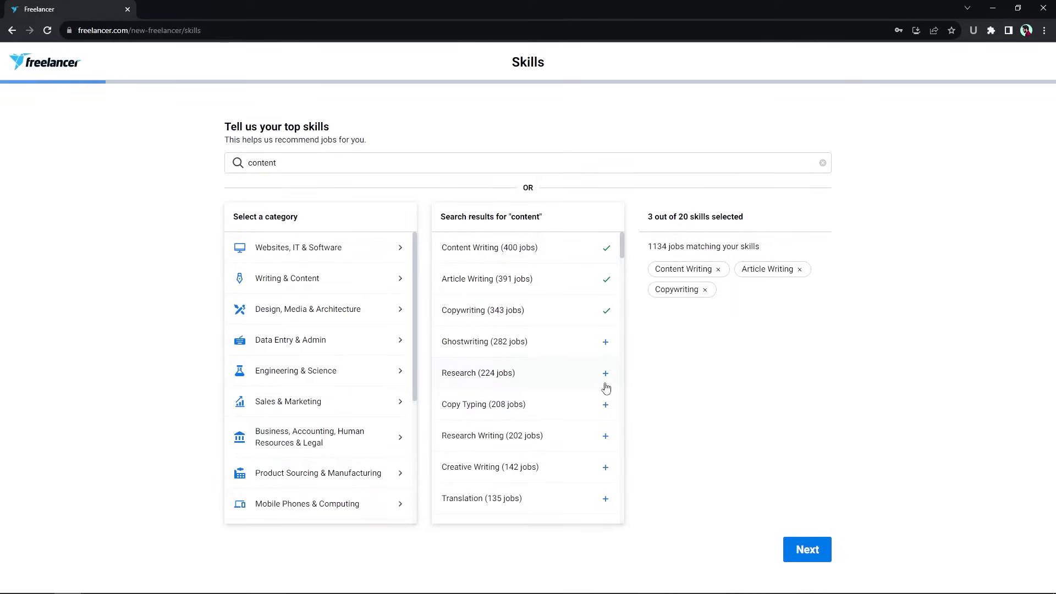
{"action": "scroll", "coordinate": [570, 516], "scroll_direction": "down", "scroll_amount": 3}
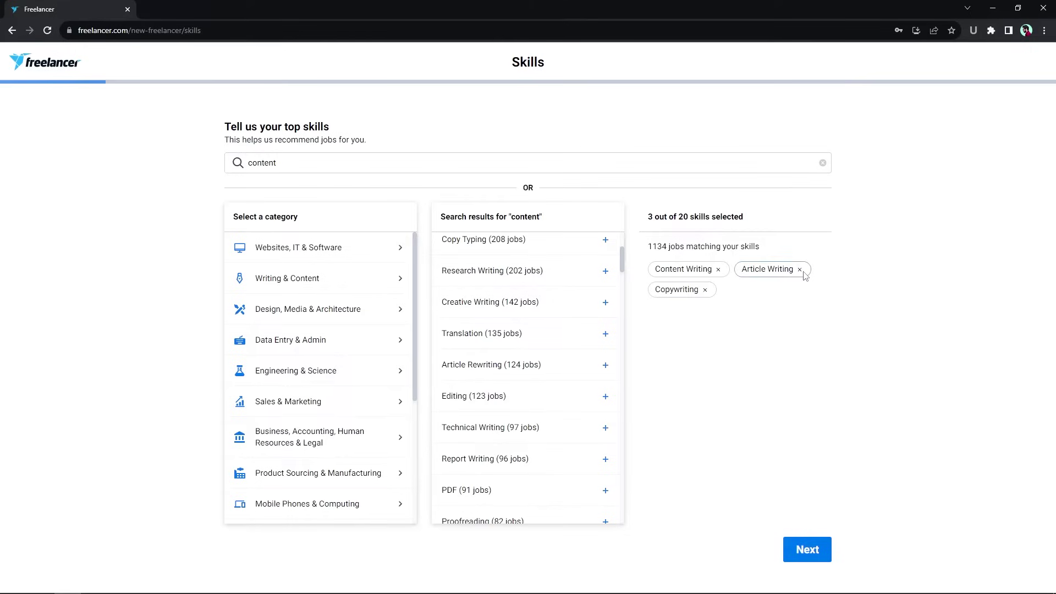
{"action": "left_click", "coordinate": [705, 291]}
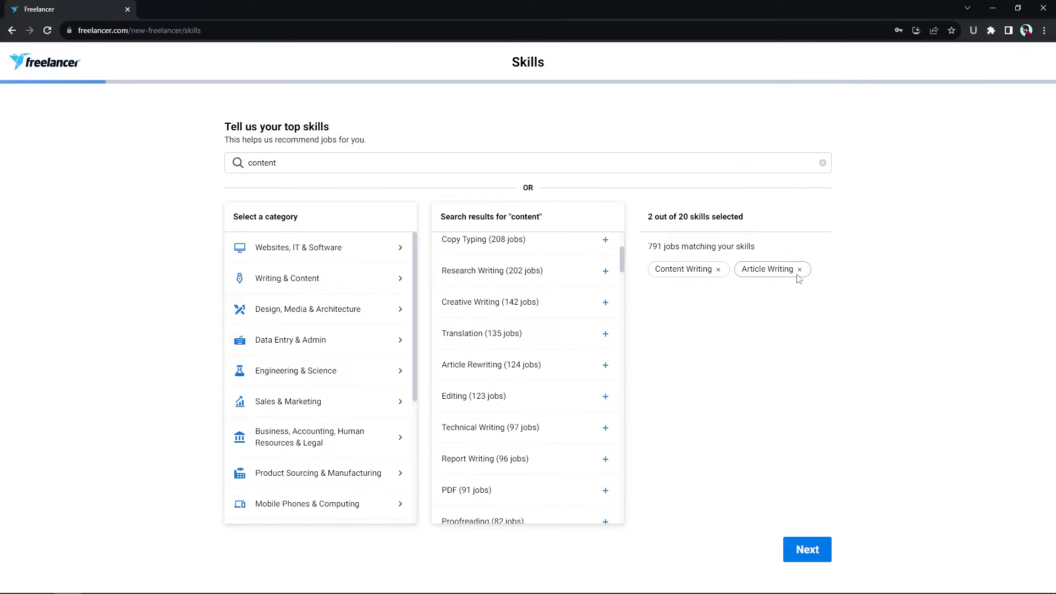
{"action": "scroll", "coordinate": [538, 347], "scroll_direction": "down", "scroll_amount": 5}
{"action": "scroll", "coordinate": [648, 325], "scroll_direction": "up", "scroll_amount": 2}
{"action": "scroll", "coordinate": [535, 349], "scroll_direction": "down", "scroll_amount": 5}
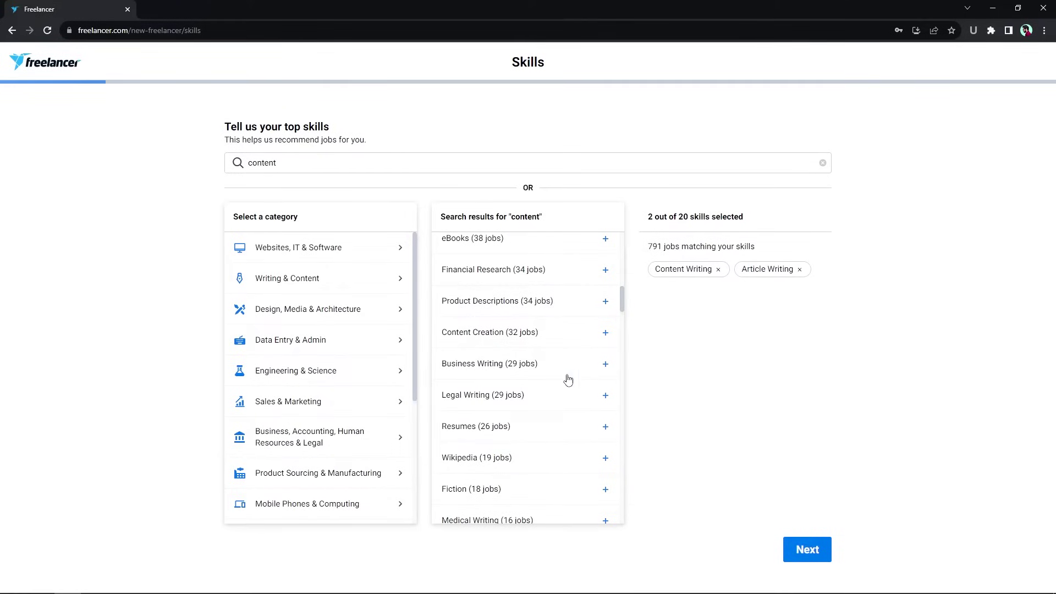
{"action": "left_click", "coordinate": [604, 240]}
{"action": "scroll", "coordinate": [572, 336], "scroll_direction": "down", "scroll_amount": 2}
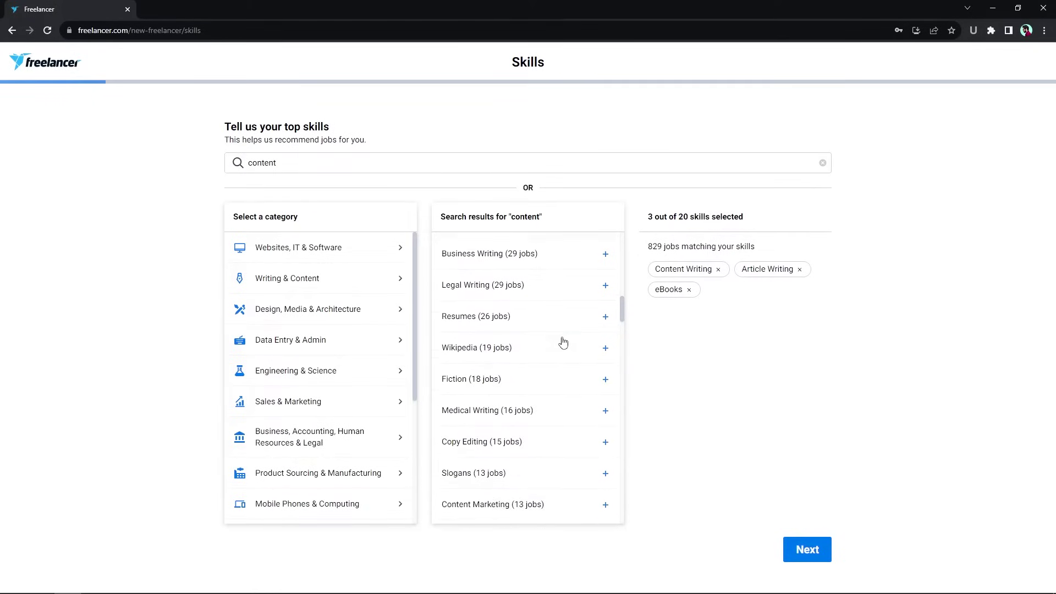
{"action": "scroll", "coordinate": [563, 342], "scroll_direction": "up", "scroll_amount": 8}
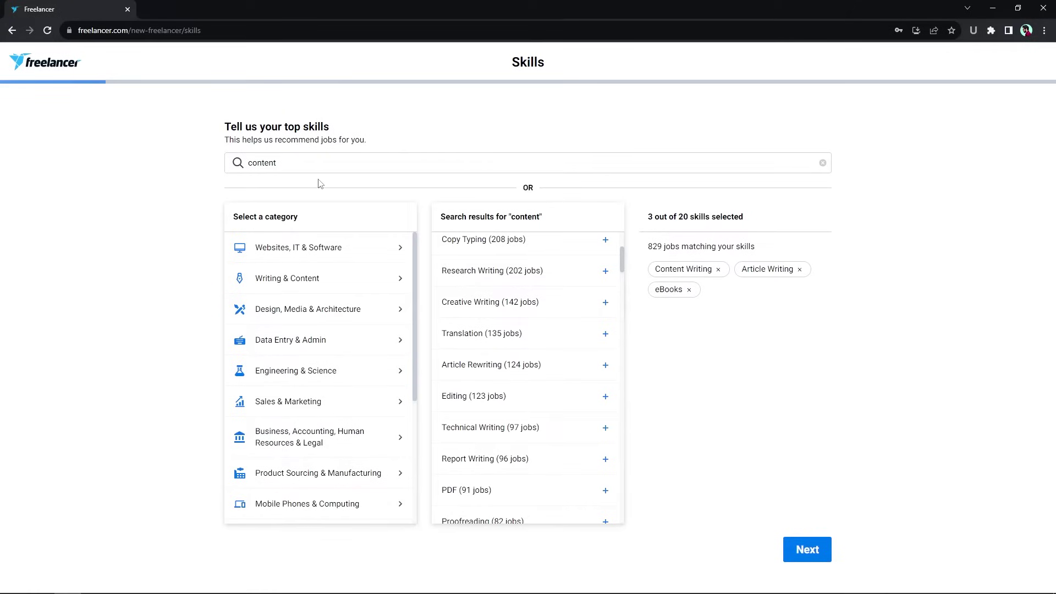
Search skills for 'design' and add Graphic Design, Website Design and Logo Design.
{"action": "double_click", "coordinate": [309, 159]}
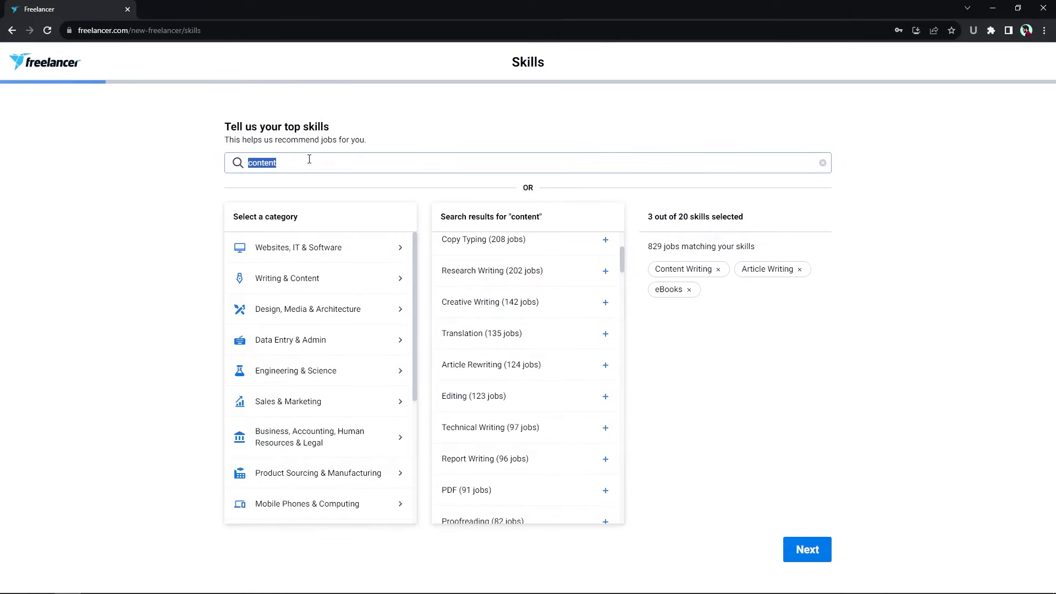
{"action": "type", "text": "desighn\\\\"}
{"action": "key", "text": "BackSpace"}
{"action": "key", "text": "BackSpace"}
{"action": "key", "text": "BackSpace"}
{"action": "key", "text": "BackSpace"}
{"action": "type", "text": "n"}
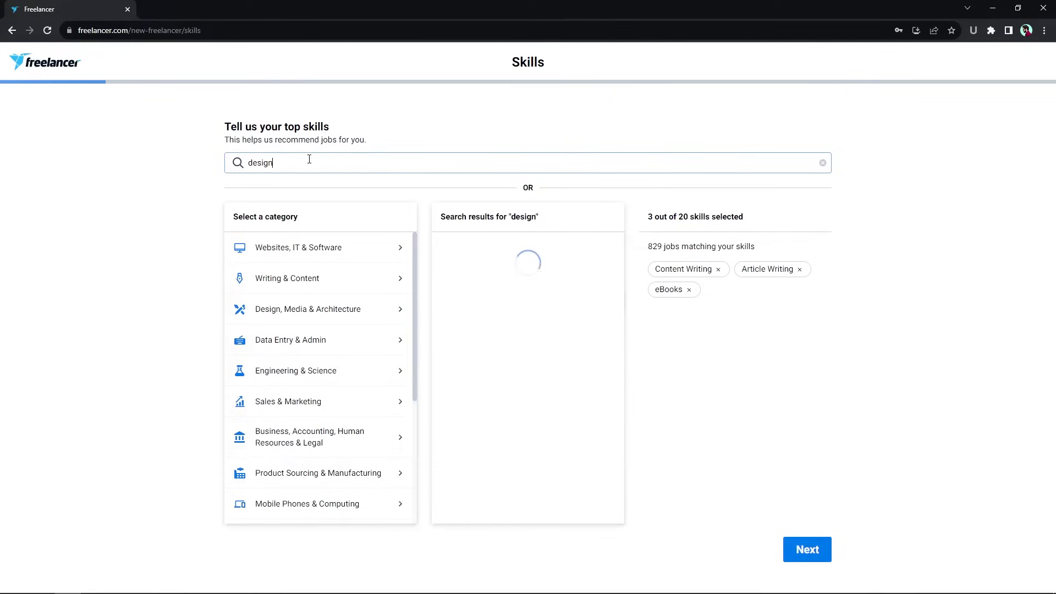
{"action": "left_click", "coordinate": [605, 249]}
{"action": "left_click", "coordinate": [605, 280]}
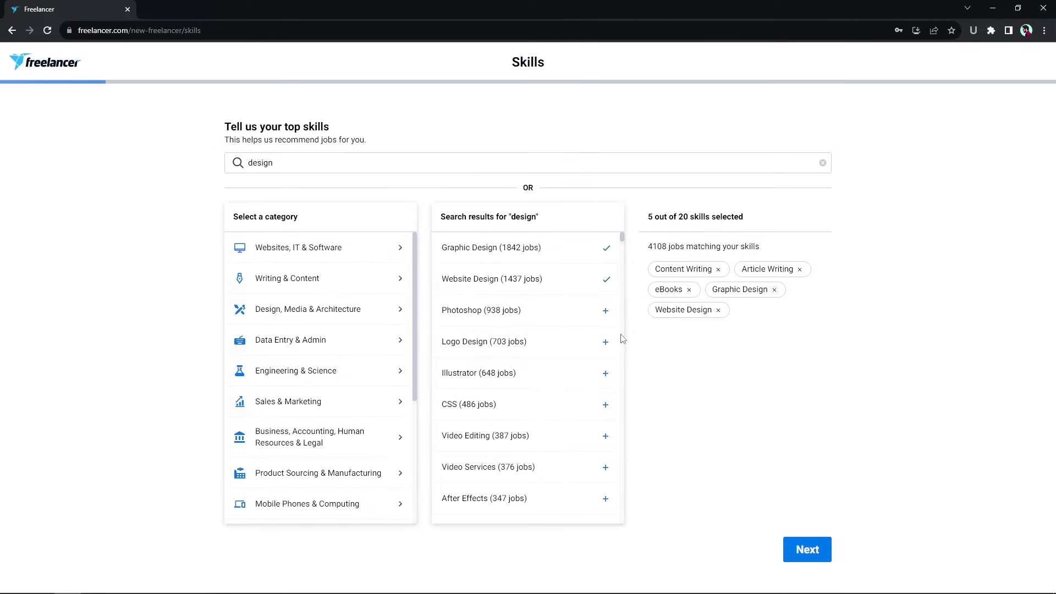
{"action": "left_click", "coordinate": [607, 343]}
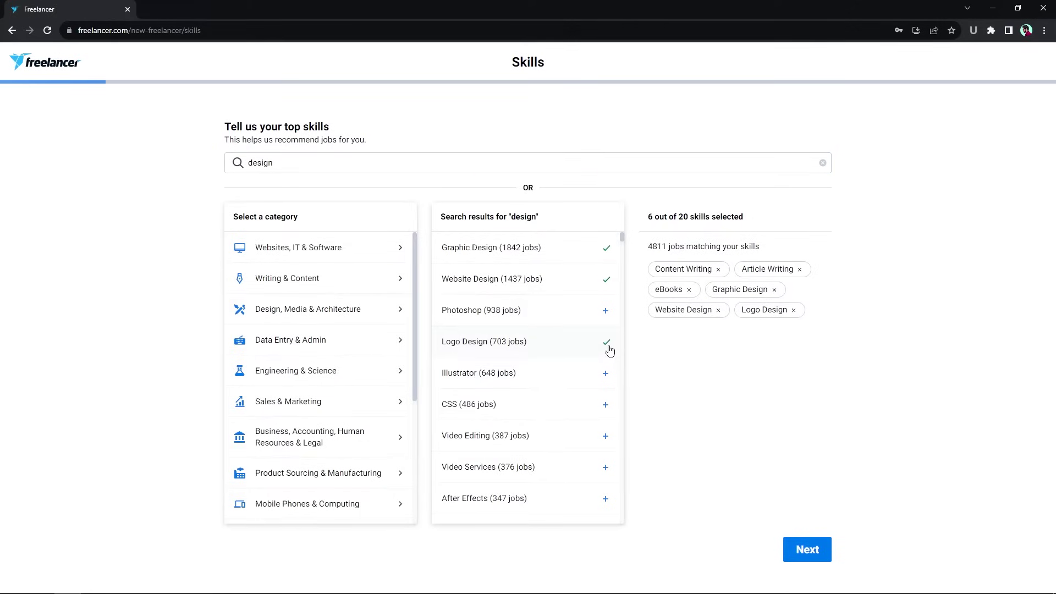
Add Illustrator and Photoshop to the skills, reaching 8 of 20.
{"action": "left_click", "coordinate": [607, 384]}
{"action": "scroll", "coordinate": [566, 352], "scroll_direction": "down", "scroll_amount": 2}
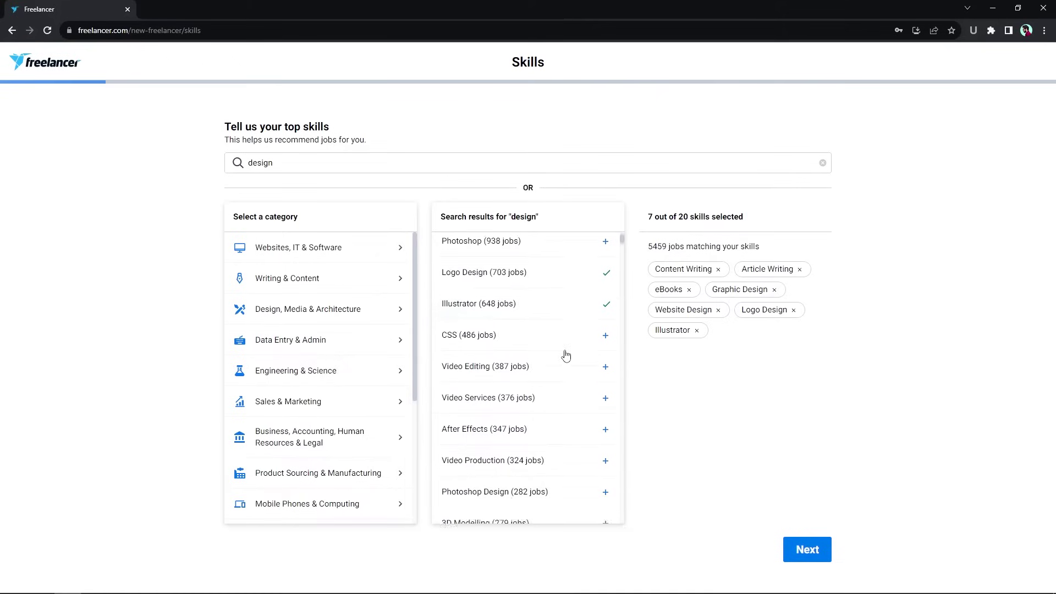
{"action": "scroll", "coordinate": [512, 515], "scroll_direction": "down", "scroll_amount": 3}
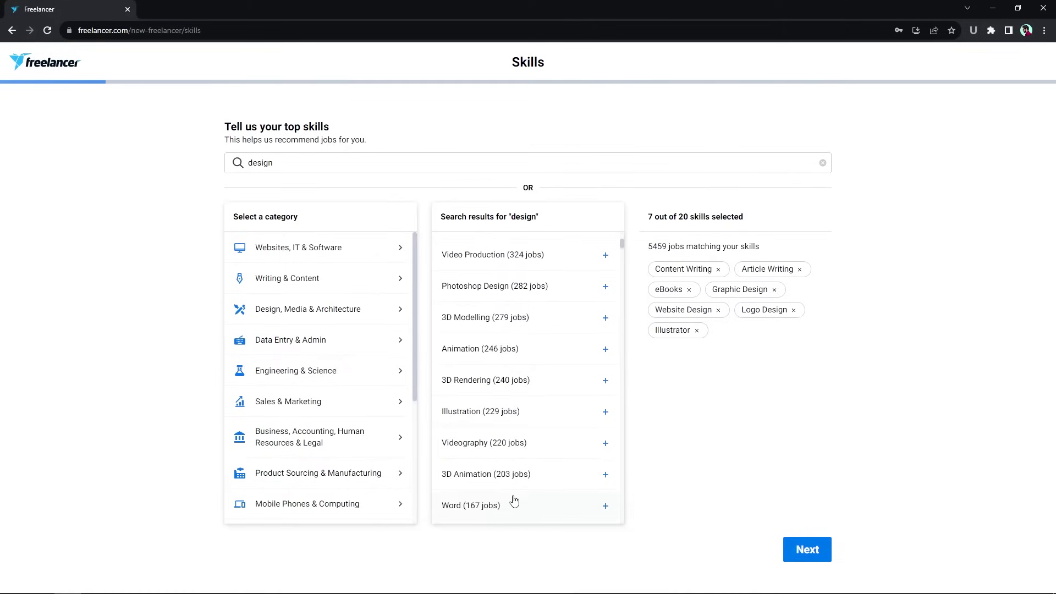
{"action": "scroll", "coordinate": [514, 494], "scroll_direction": "down", "scroll_amount": 3}
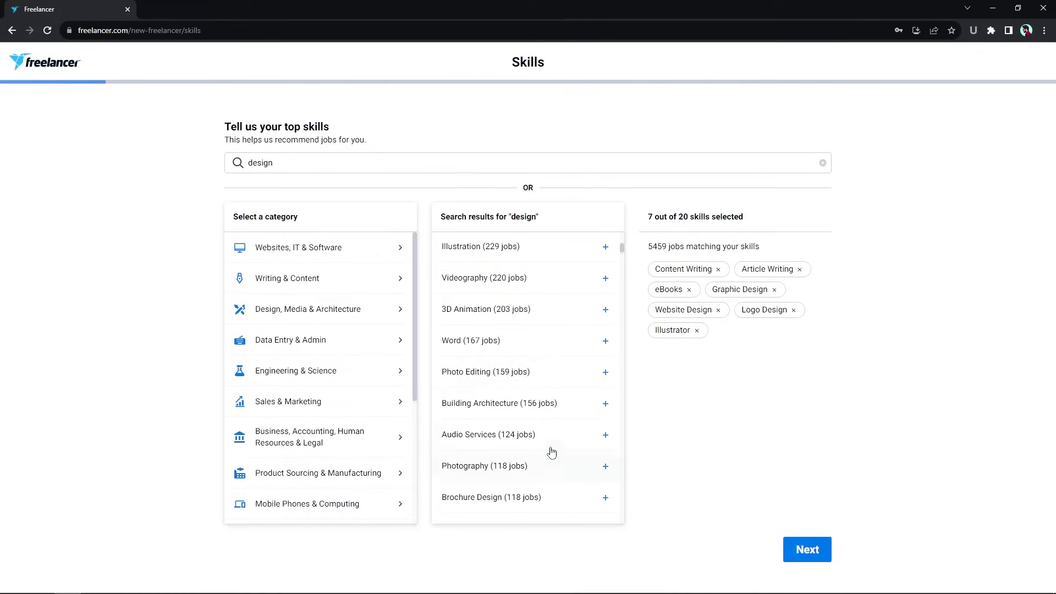
{"action": "scroll", "coordinate": [550, 491], "scroll_direction": "down", "scroll_amount": 1}
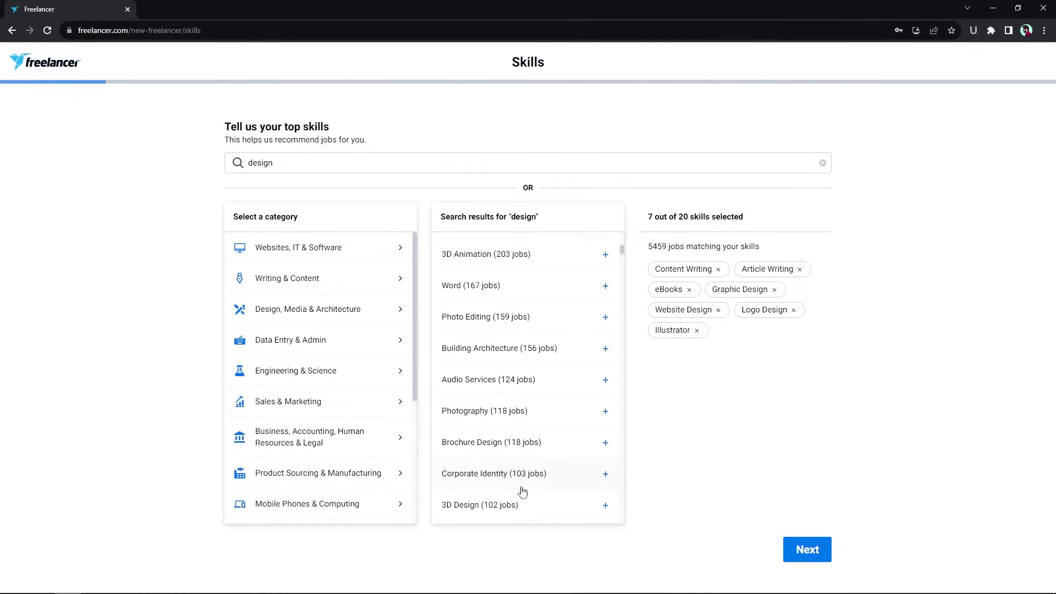
{"action": "scroll", "coordinate": [512, 467], "scroll_direction": "down", "scroll_amount": 2}
{"action": "scroll", "coordinate": [517, 488], "scroll_direction": "down", "scroll_amount": 8}
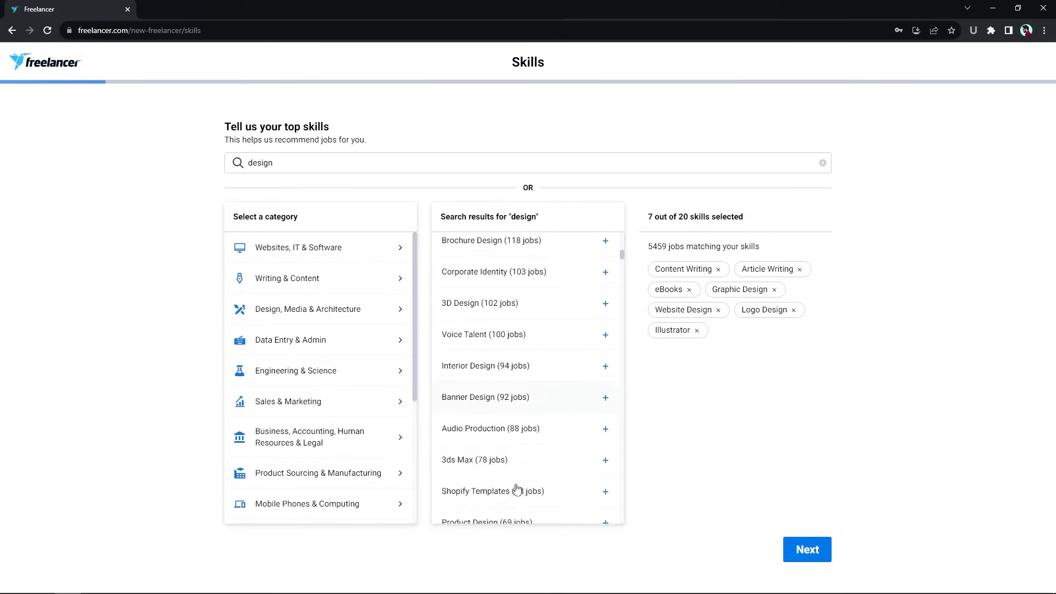
{"action": "scroll", "coordinate": [552, 441], "scroll_direction": "up", "scroll_amount": 4}
{"action": "scroll", "coordinate": [553, 438], "scroll_direction": "up", "scroll_amount": 5}
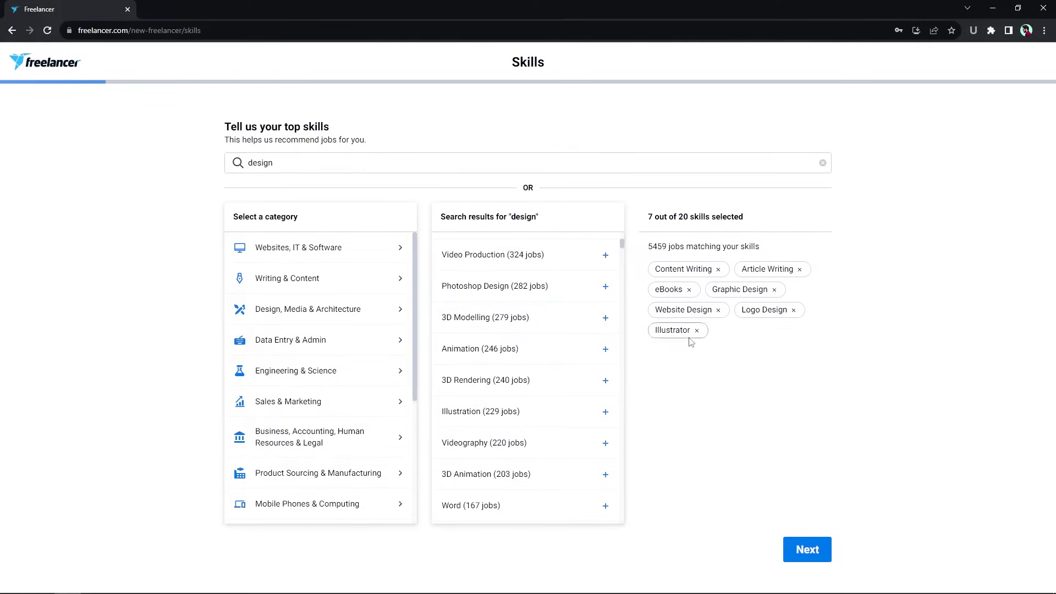
{"action": "scroll", "coordinate": [511, 375], "scroll_direction": "up", "scroll_amount": 5}
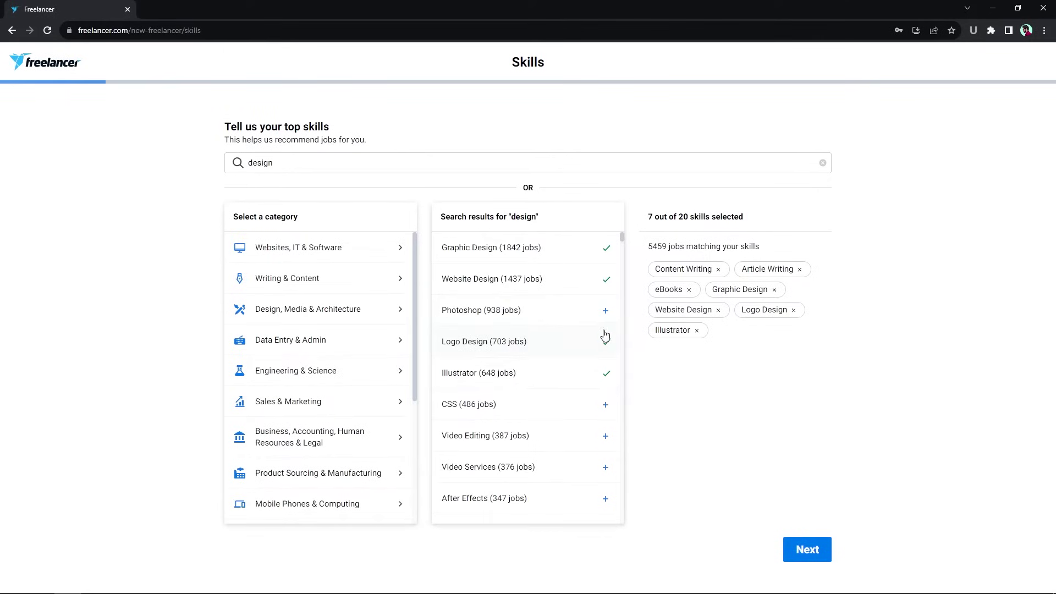
{"action": "left_click", "coordinate": [605, 311]}
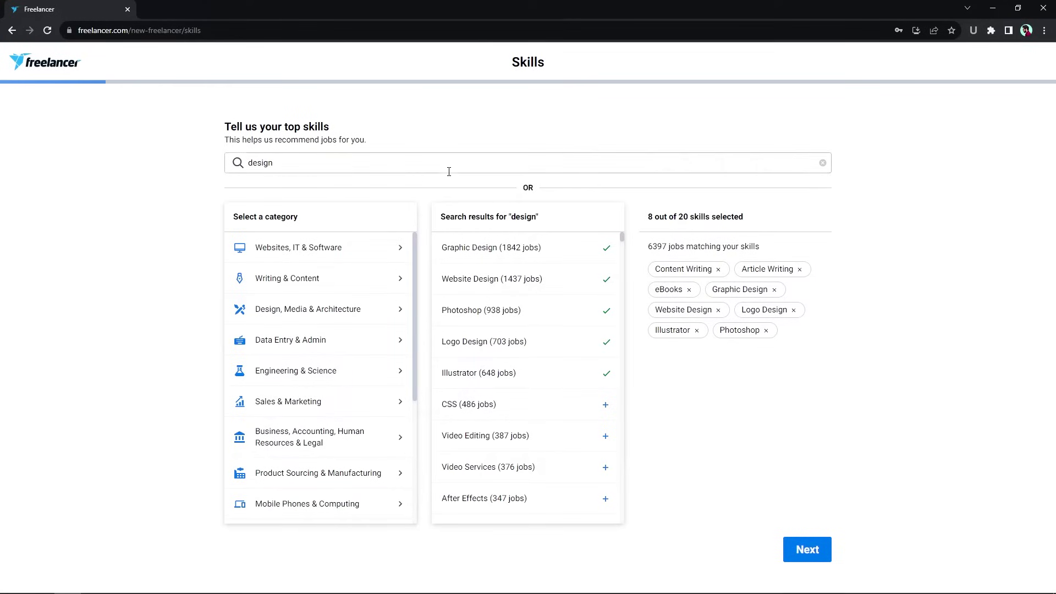
{"action": "scroll", "coordinate": [311, 397], "scroll_direction": "down", "scroll_amount": 1}
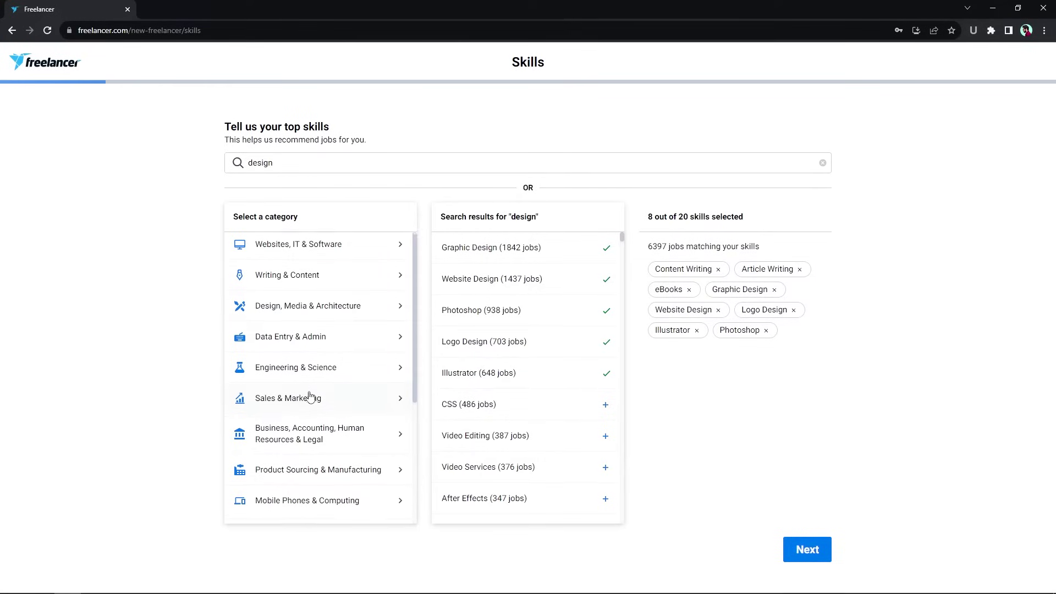
Clear the skill search and browse the Education and Websites, IT & Software categories.
{"action": "left_click", "coordinate": [823, 162]}
{"action": "scroll", "coordinate": [347, 313], "scroll_direction": "down", "scroll_amount": 3}
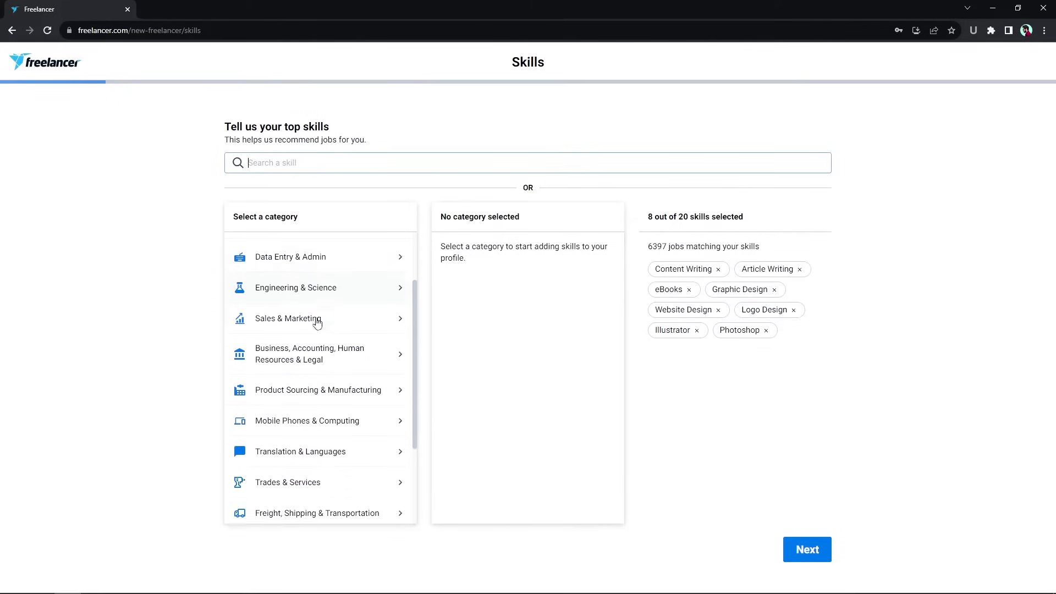
{"action": "scroll", "coordinate": [317, 323], "scroll_direction": "down", "scroll_amount": 1}
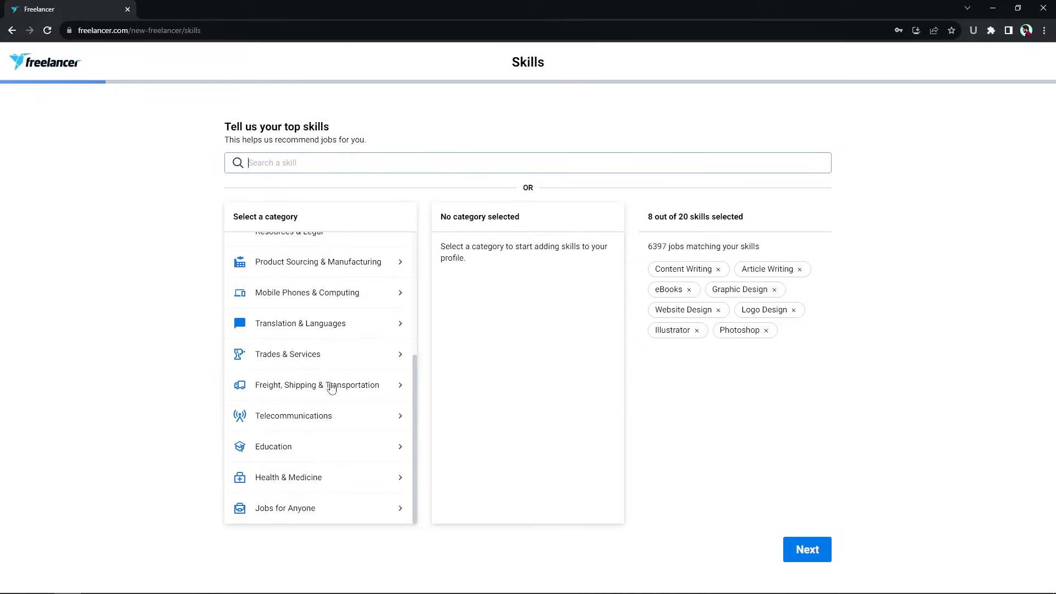
{"action": "left_click", "coordinate": [316, 448]}
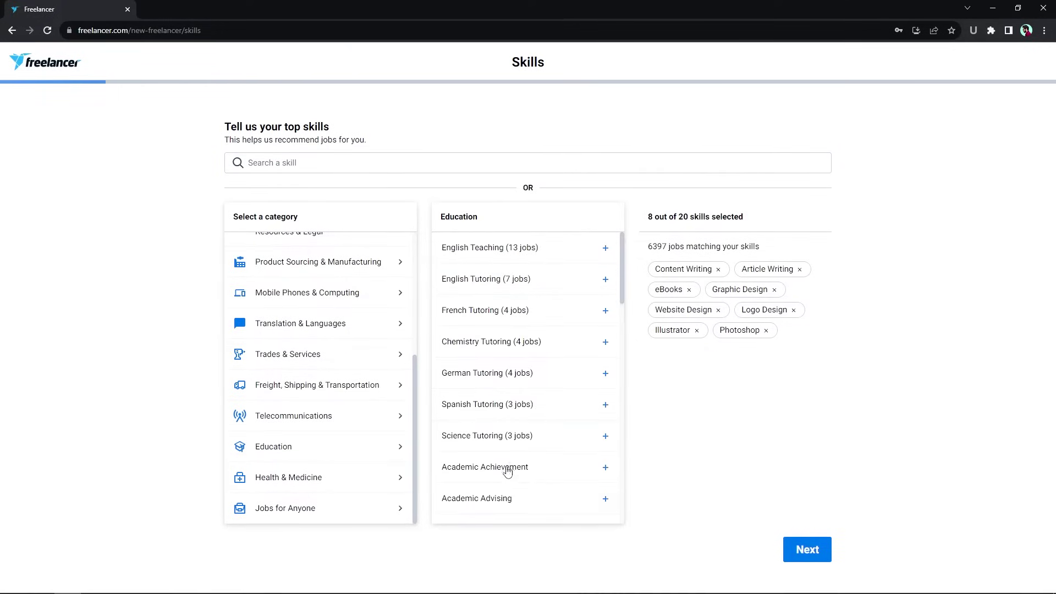
{"action": "scroll", "coordinate": [386, 330], "scroll_direction": "up", "scroll_amount": 3}
{"action": "scroll", "coordinate": [386, 330], "scroll_direction": "up", "scroll_amount": 1}
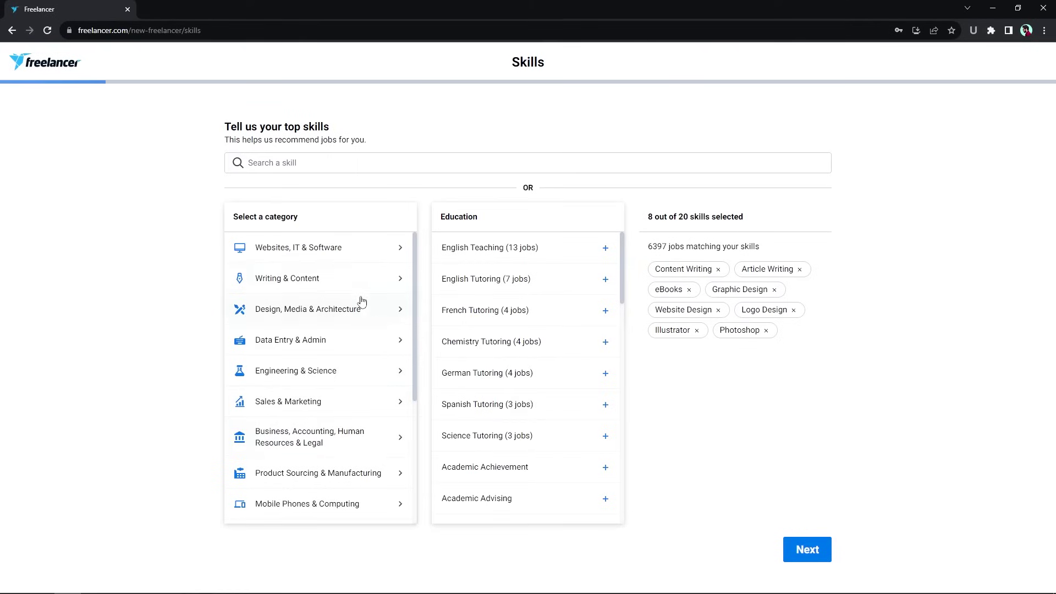
{"action": "left_click", "coordinate": [355, 254]}
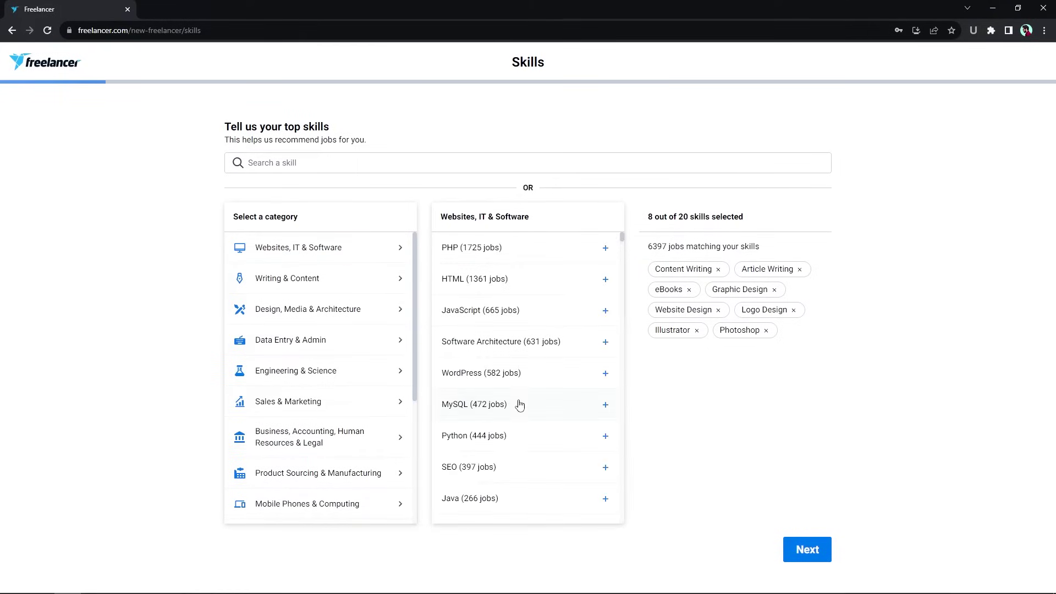
Add Data Entry from the Data Entry & Admin category as the ninth skill.
{"action": "scroll", "coordinate": [497, 440], "scroll_direction": "down", "scroll_amount": 4}
{"action": "scroll", "coordinate": [499, 443], "scroll_direction": "down", "scroll_amount": 10}
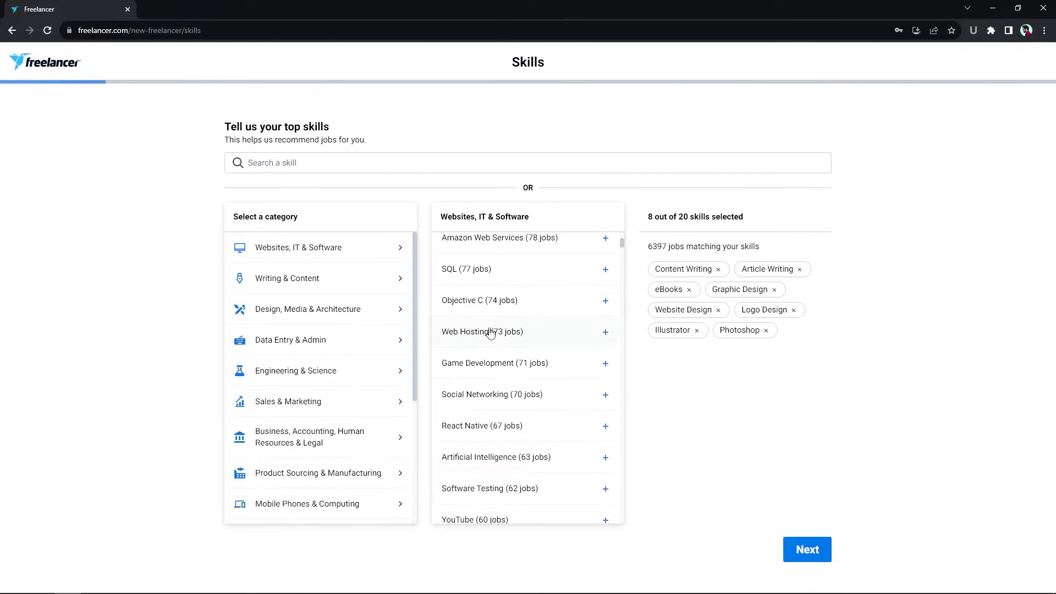
{"action": "scroll", "coordinate": [497, 444], "scroll_direction": "down", "scroll_amount": 5}
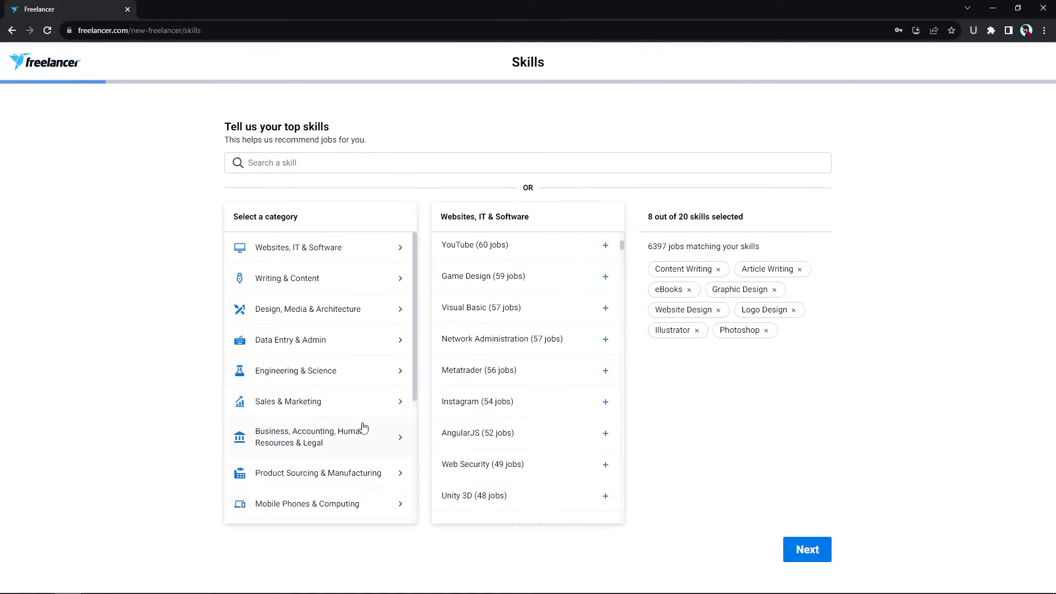
{"action": "scroll", "coordinate": [520, 473], "scroll_direction": "down", "scroll_amount": 5}
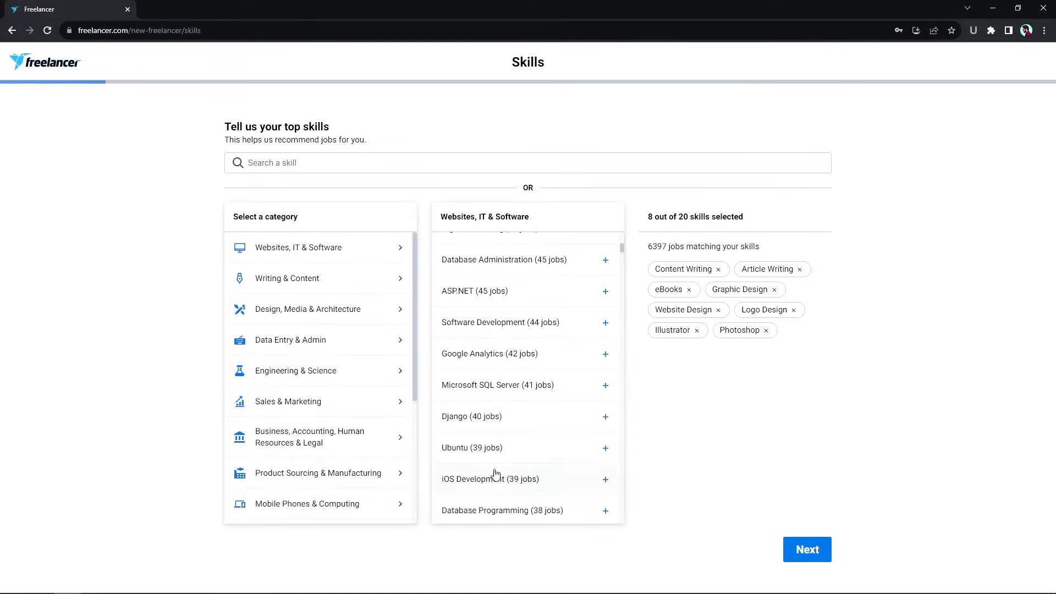
{"action": "left_click", "coordinate": [323, 282]}
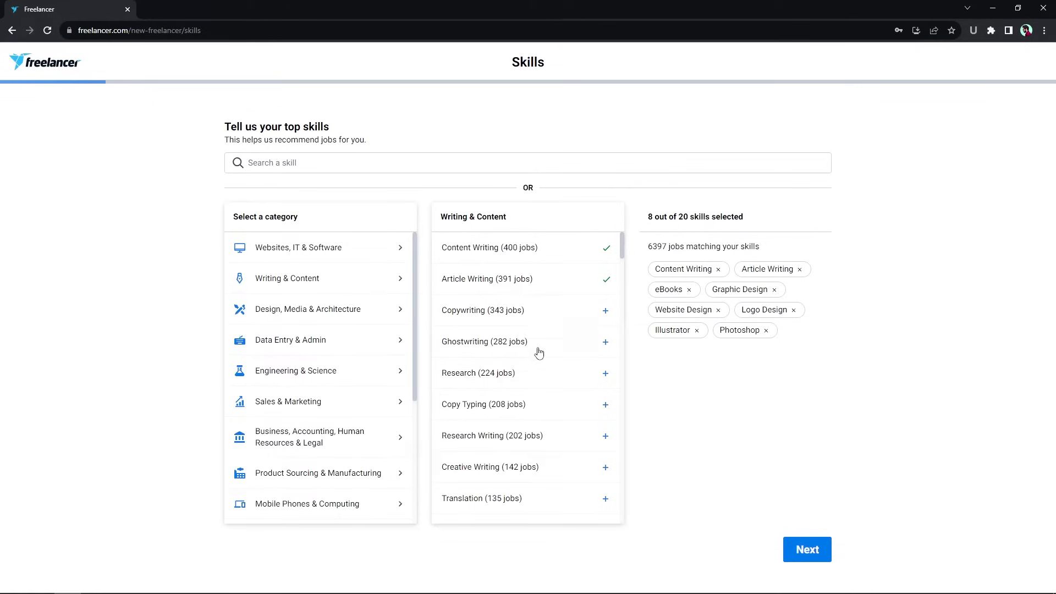
{"action": "left_click", "coordinate": [294, 406]}
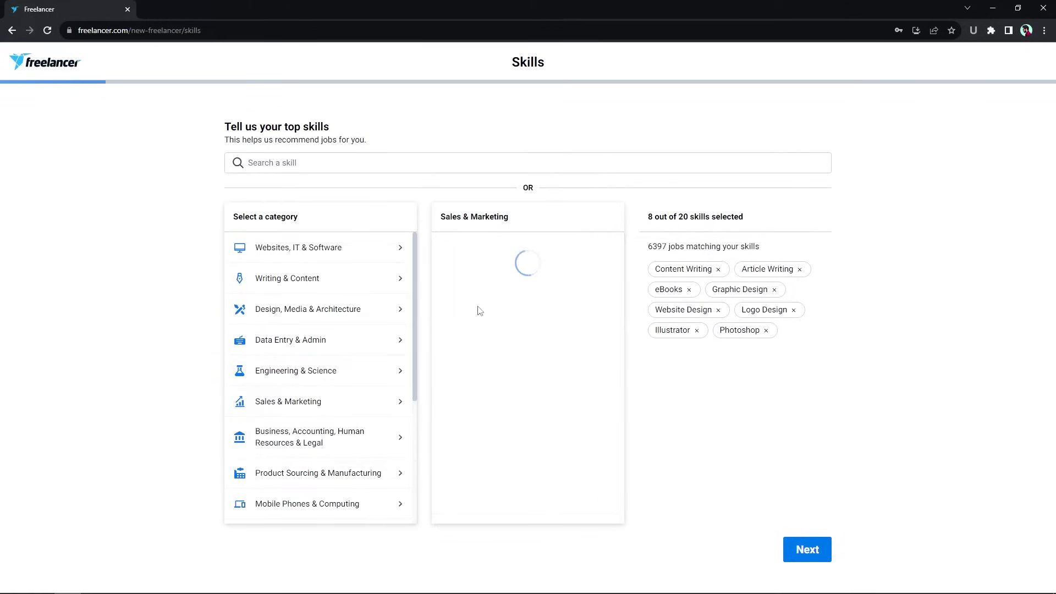
{"action": "left_click", "coordinate": [308, 346]}
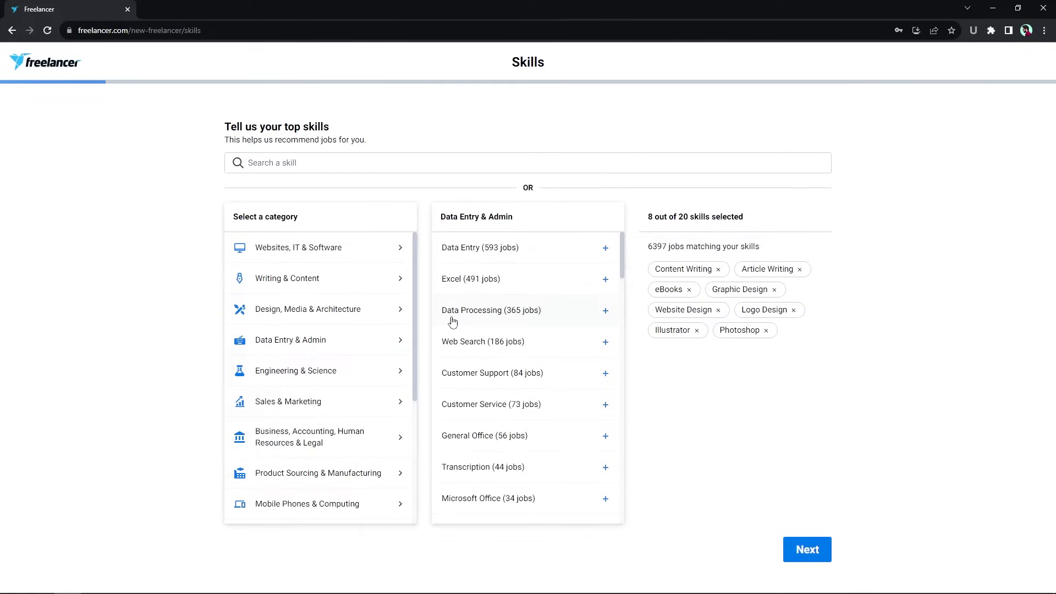
{"action": "left_click", "coordinate": [605, 248]}
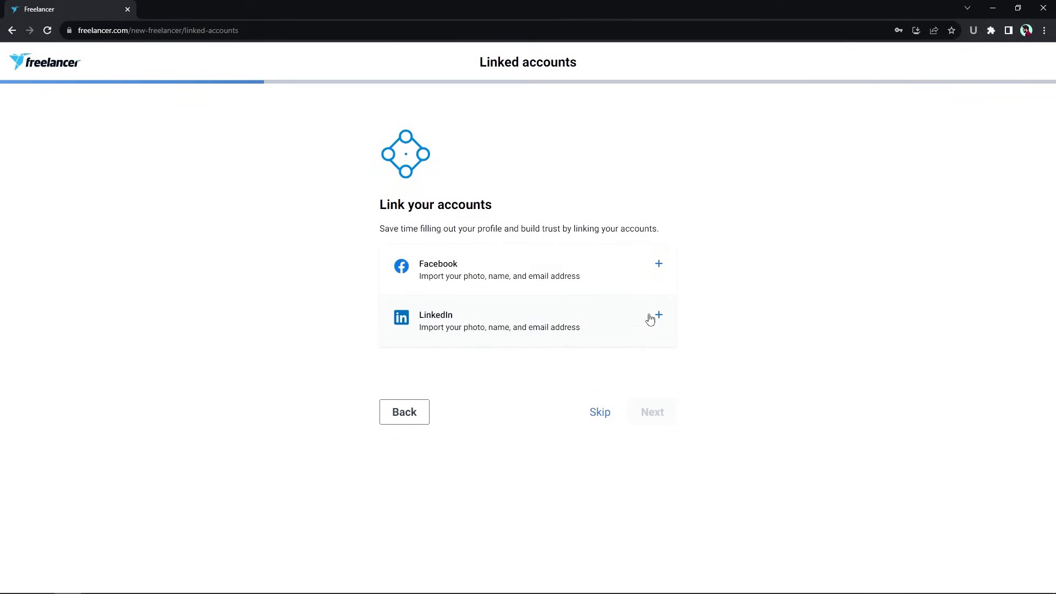
Skip linking Facebook or LinkedIn accounts.
{"action": "left_click", "coordinate": [600, 415]}
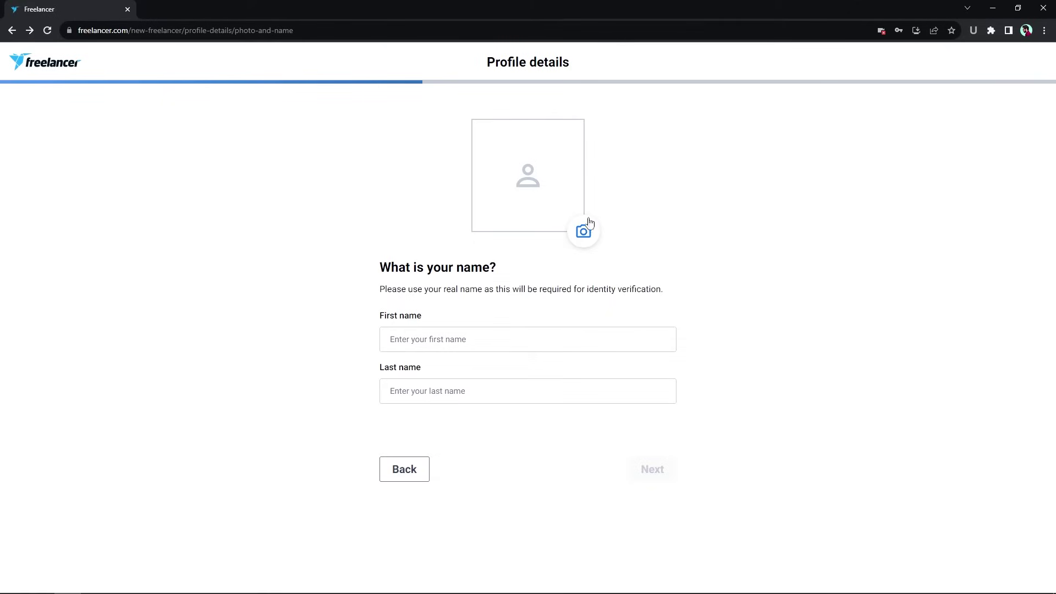
Enter the first and last name and advance to the 'Tell us a bit about yourself' step.
{"action": "left_click", "coordinate": [454, 344]}
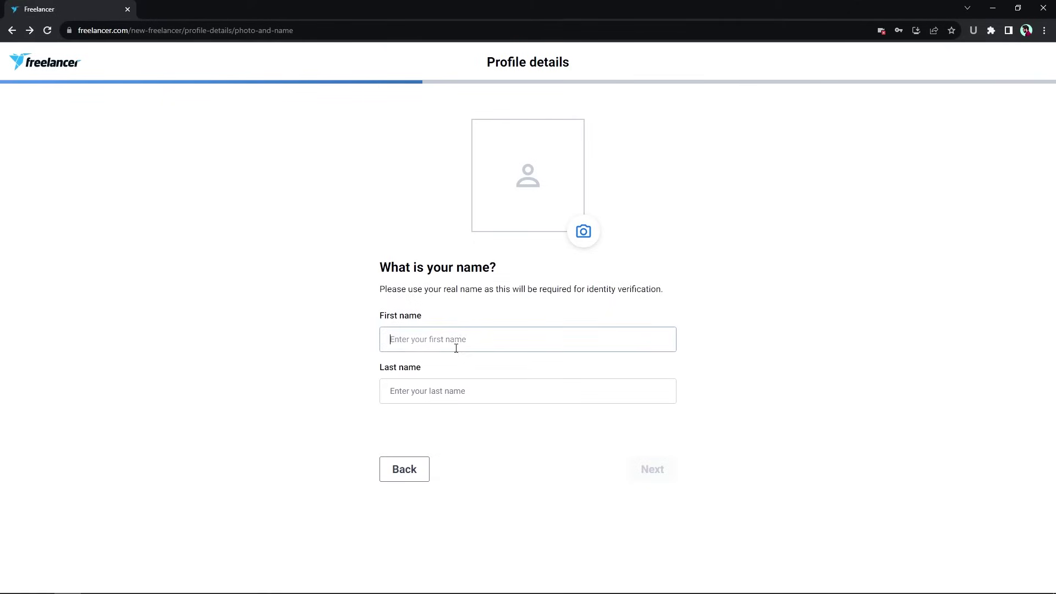
{"action": "type", "text": "Tanzil"}
{"action": "key", "text": "Tab"}
{"action": "type", "text": "R"}
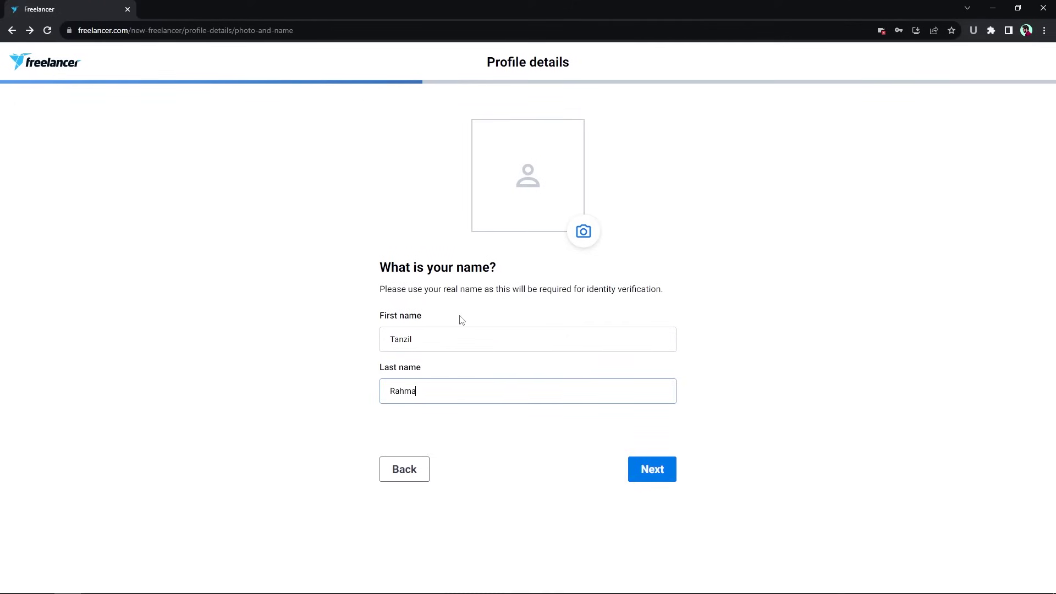
{"action": "left_click", "coordinate": [670, 469]}
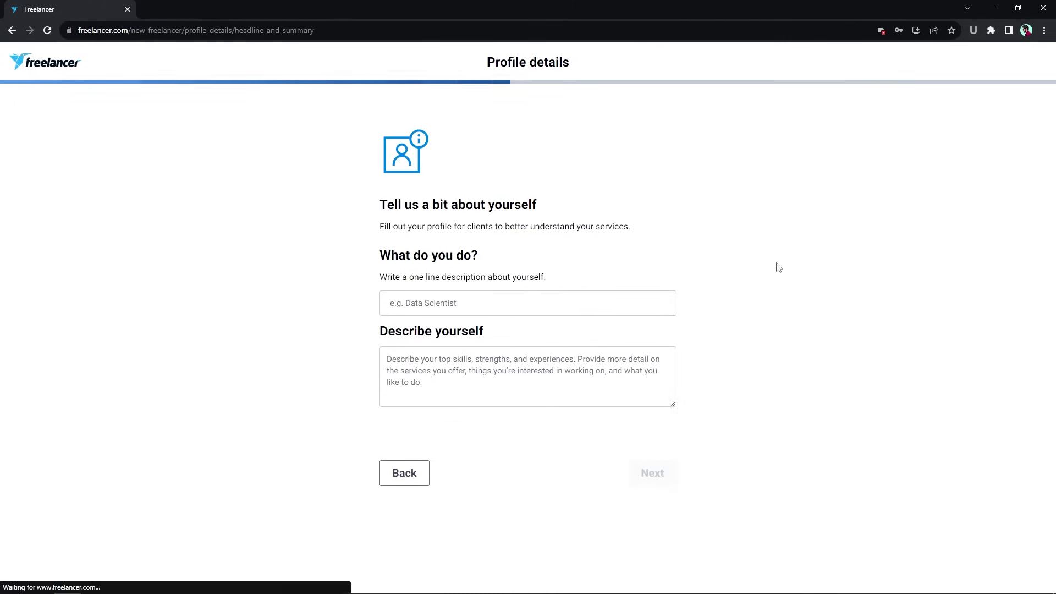
{"action": "left_click", "coordinate": [405, 471]}
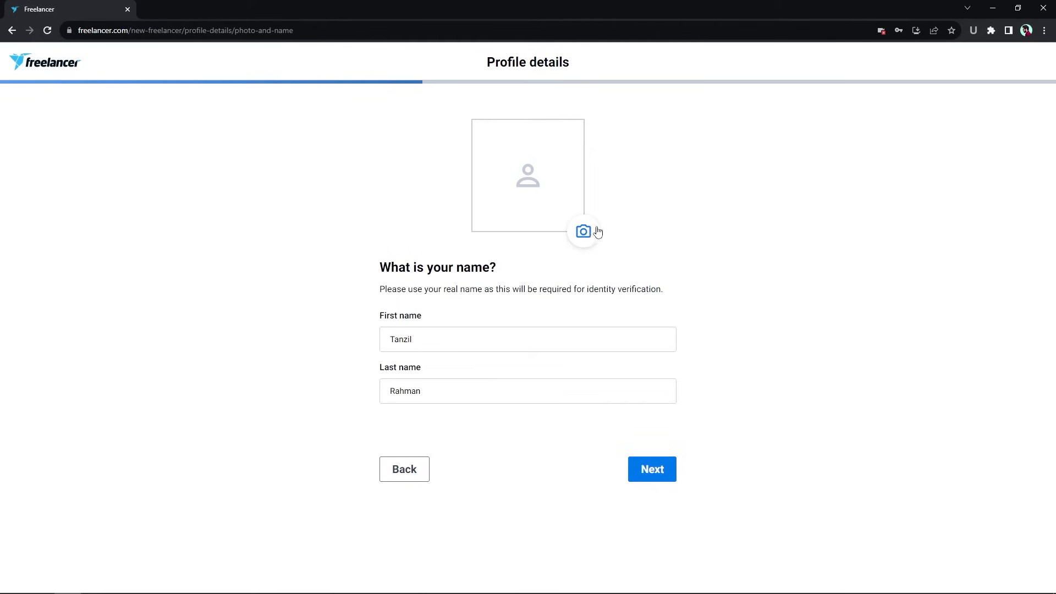
{"action": "left_click", "coordinate": [651, 468]}
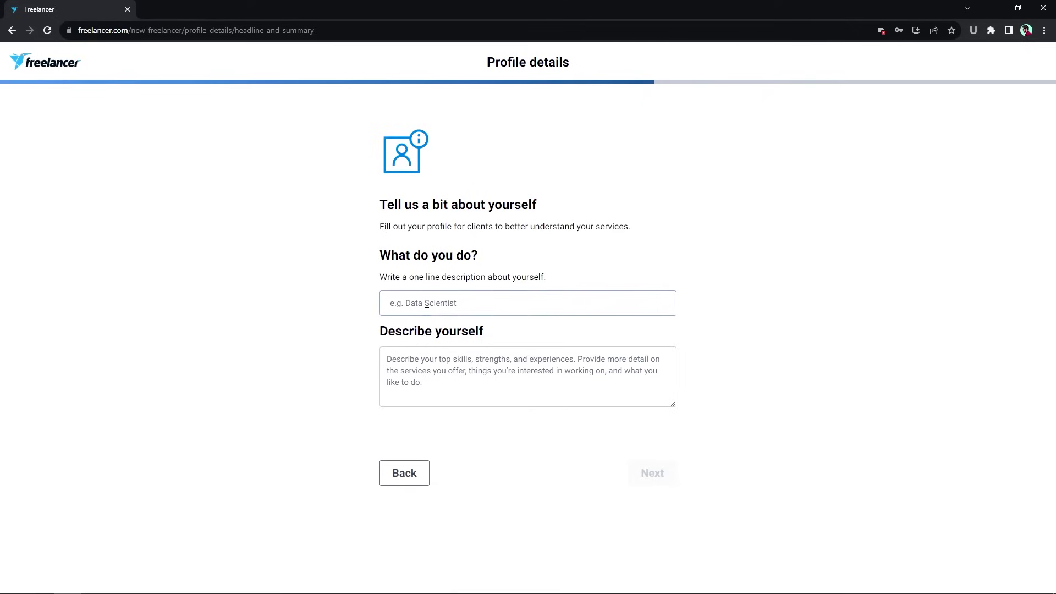
{"action": "left_click", "coordinate": [446, 298]}
Write the headline 'I am an Illustrator & Images manipulation Artist'.
{"action": "type", "text": "I"}
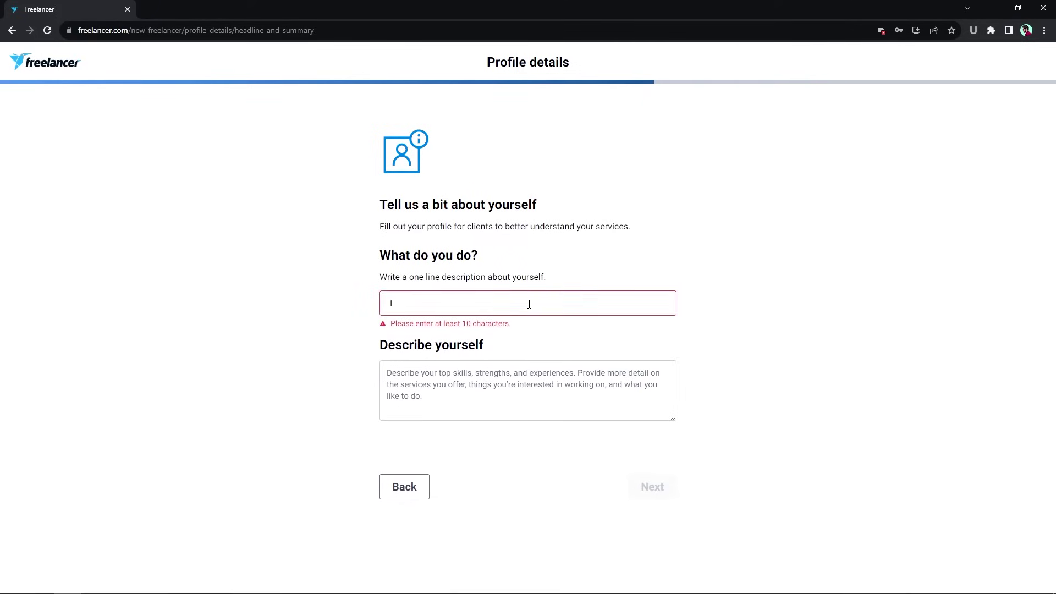
{"action": "type", "text": " am an Illustrator Artist"}
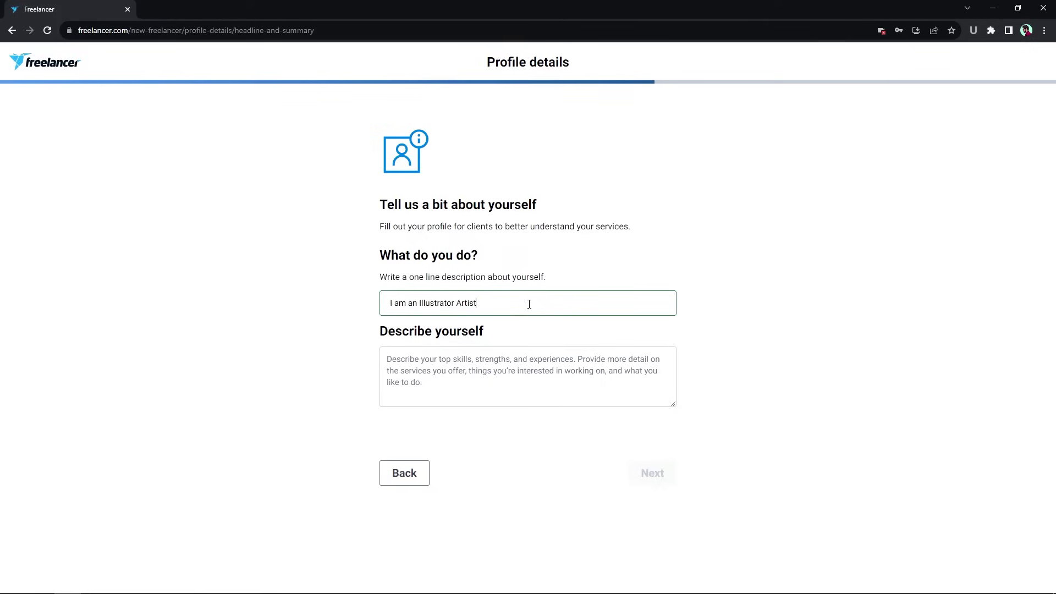
{"action": "type", "text": "& Images manipulation"}
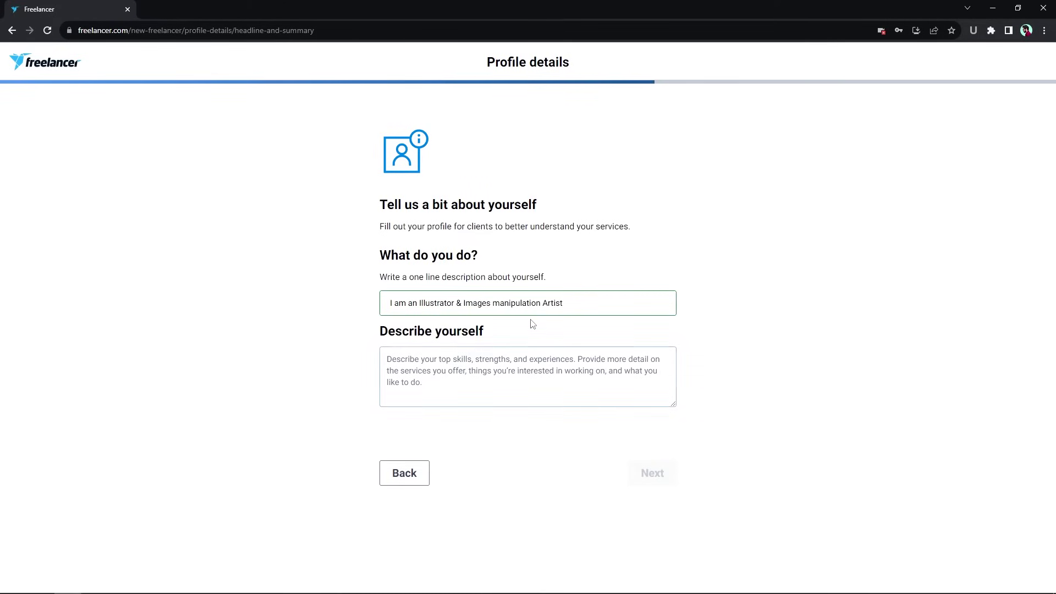
{"action": "left_click", "coordinate": [519, 355]}
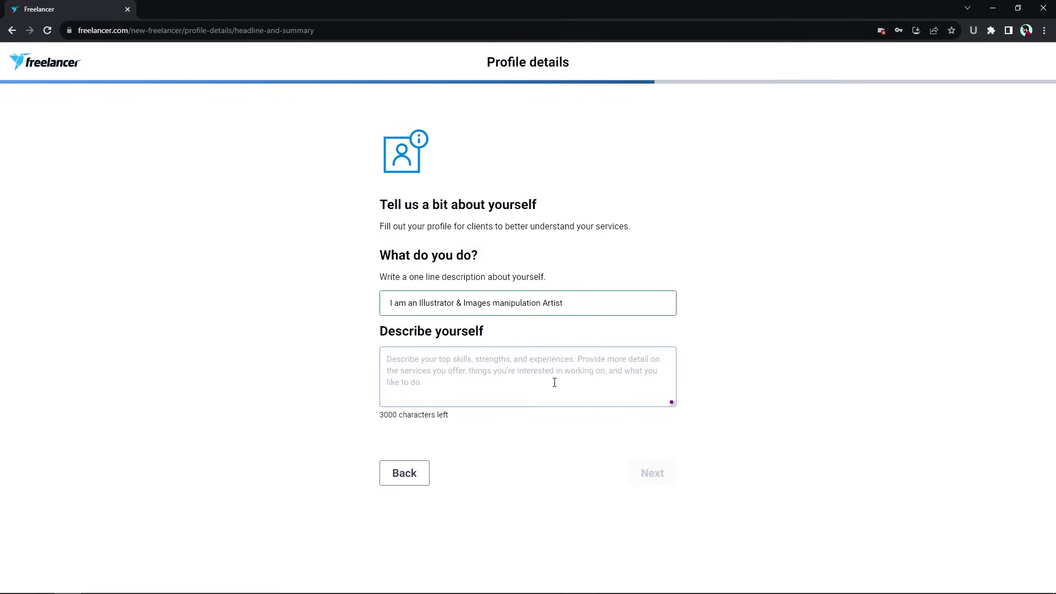
Describe your design, image manipulation, data entry, content writing and storyboarding services, removing the stray 'and'.
{"action": "type", "text": "I provide content"}
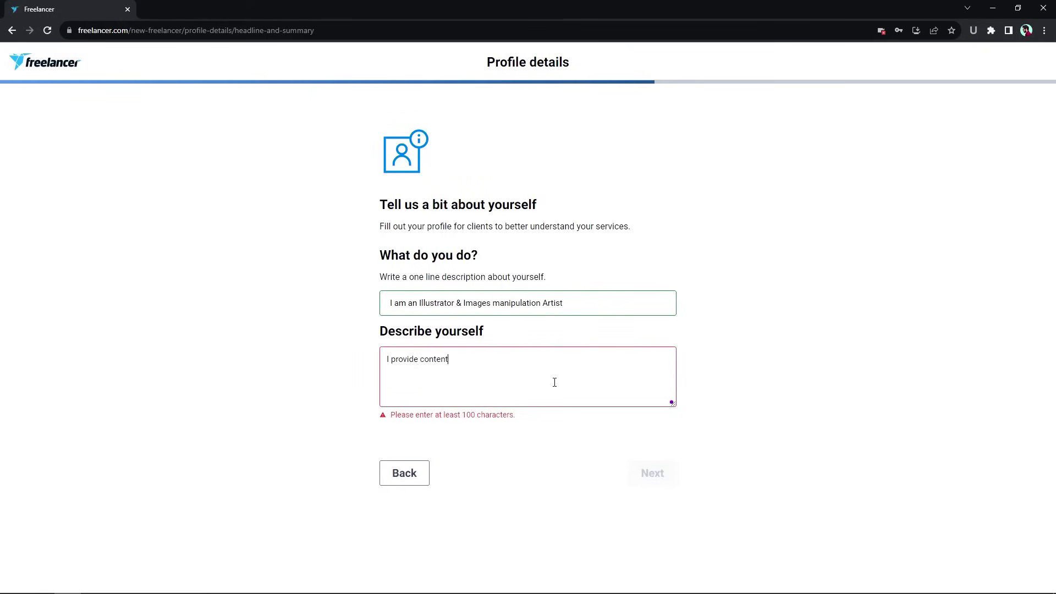
{"action": "type", "text": "nigration"}
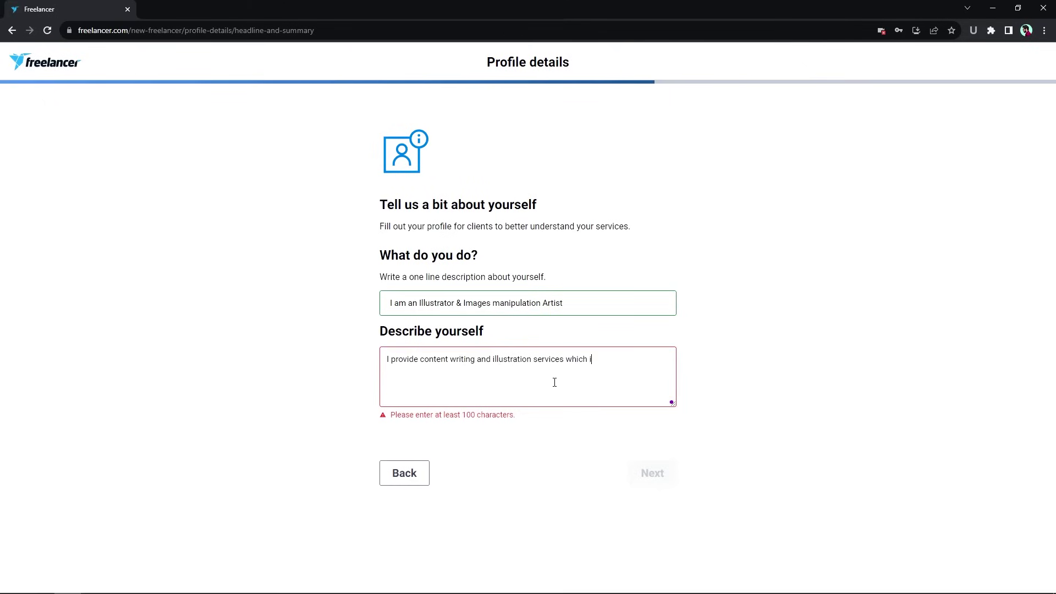
{"action": "type", "text": "services which include"}
{"action": "type", "text": "designing"}
{"action": "type", "text": ", image"}
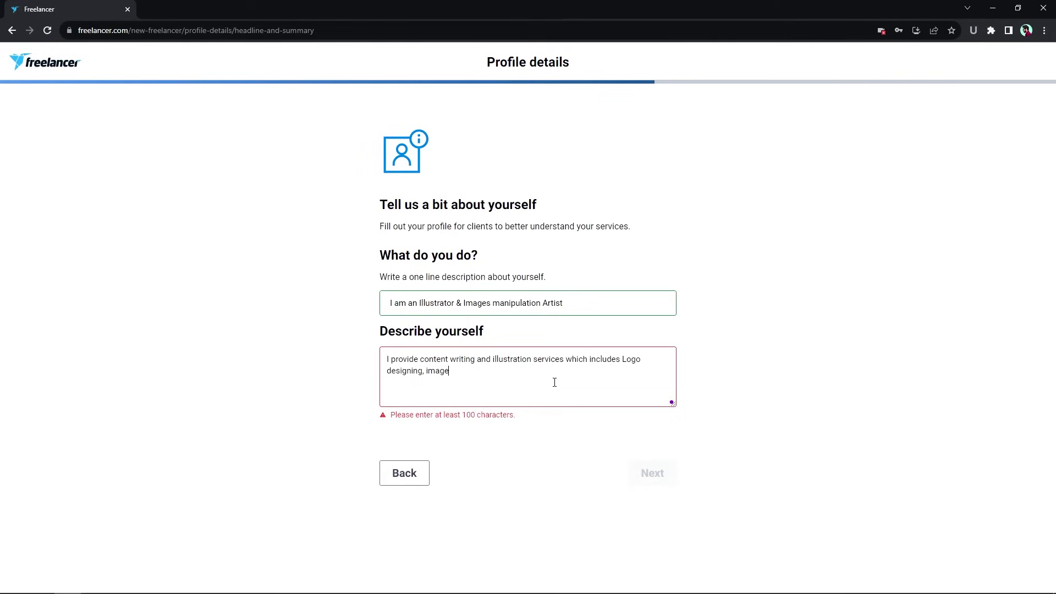
{"action": "type", "text": " manipulations, "}
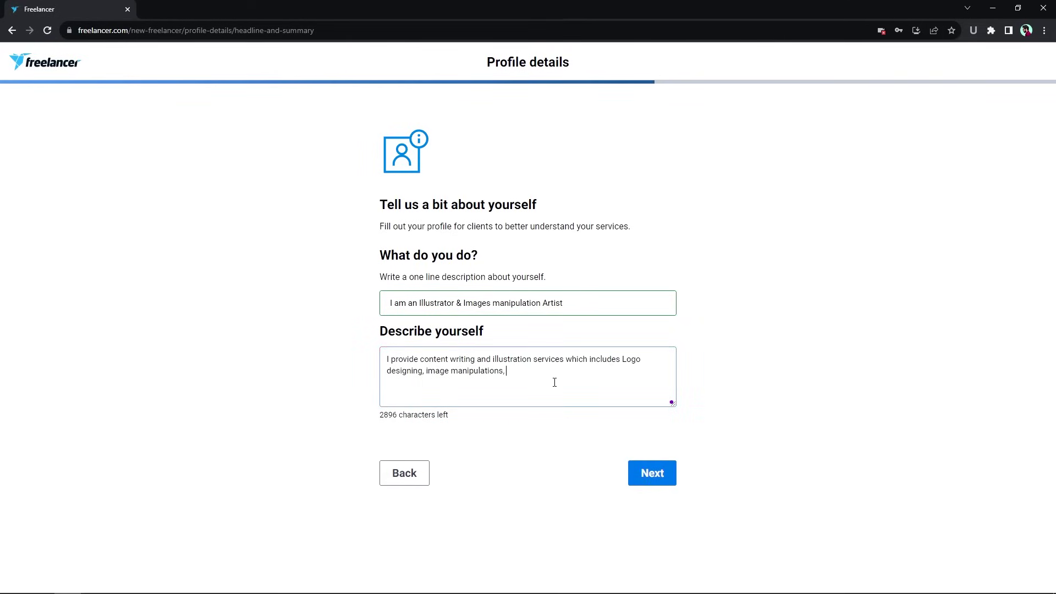
{"action": "type", "text": "data ent"}
{"action": "type", "text": "ry"}
{"action": "type", "text": ", content w"}
{"action": "type", "text": "riting"}
{"action": "type", "text": ", so"}
{"action": "type", "text": "ory"}
{"action": "type", "text": " boarding"}
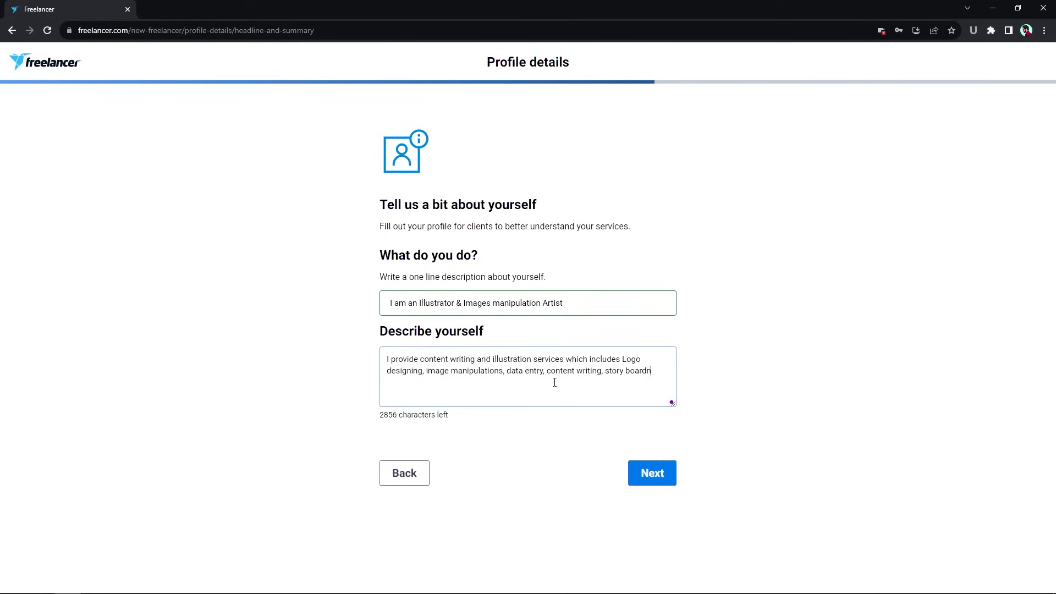
{"action": "type", "text": " and"}
{"action": "key", "text": "BackSpace"}
{"action": "key", "text": "BackSpace"}
{"action": "key", "text": "BackSpace"}
Finish the description with 'You can check my portfolio.' on a new line.
{"action": "left_click", "coordinate": [436, 383]}
{"action": "left_click", "coordinate": [666, 370]}
{"action": "type", "text": "You can check my portfolio"}
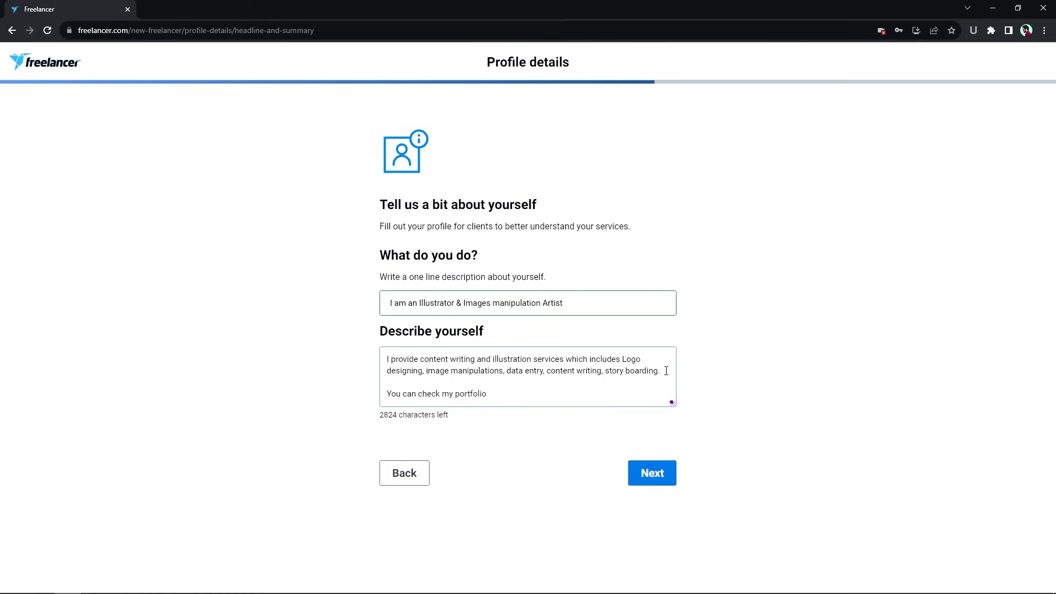
{"action": "type", "text": "."}
Save the summary and add English as a spoken language.
{"action": "left_click", "coordinate": [665, 476]}
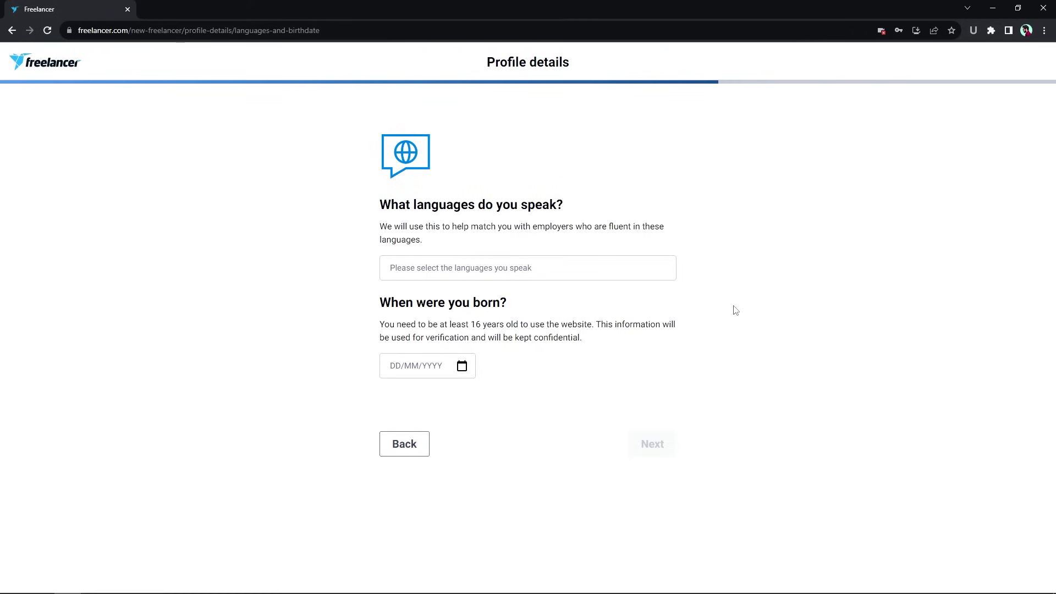
{"action": "left_click", "coordinate": [629, 274]}
{"action": "type", "text": "eng"}
{"action": "key", "text": "Return"}
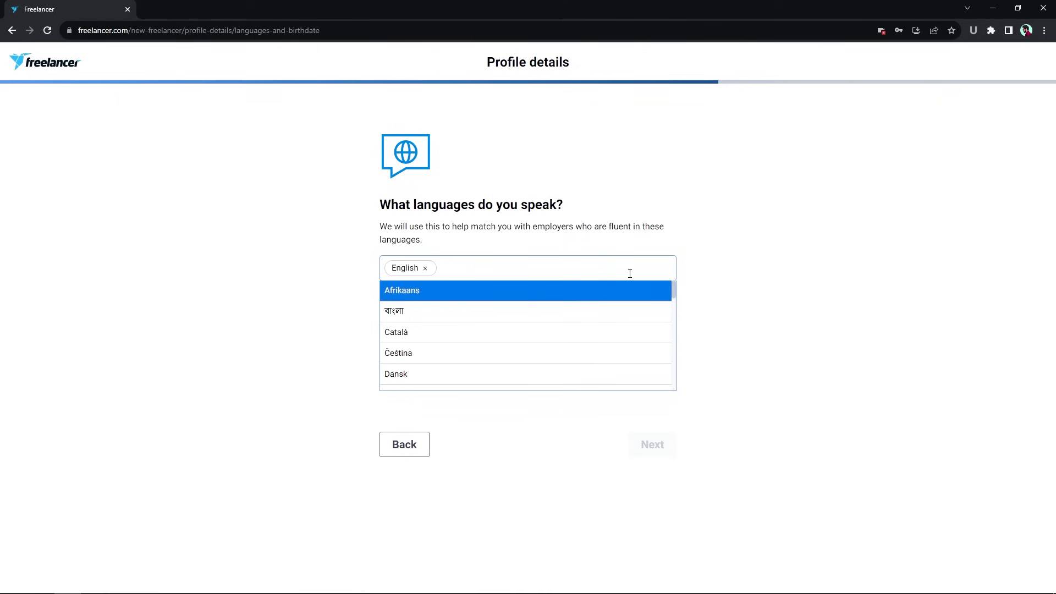
{"action": "left_click", "coordinate": [651, 219]}
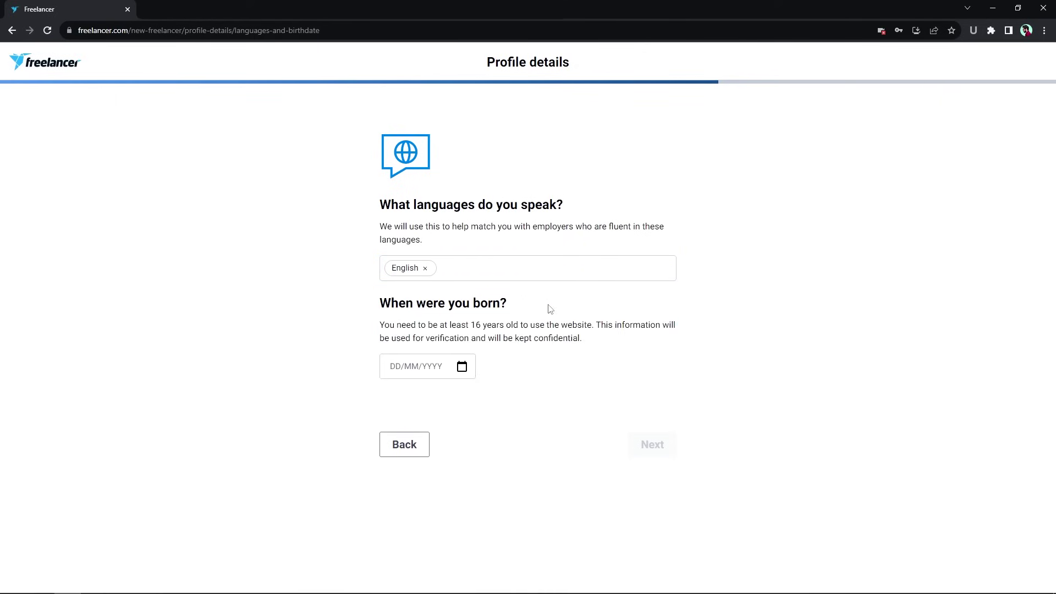
{"action": "left_click", "coordinate": [422, 374]}
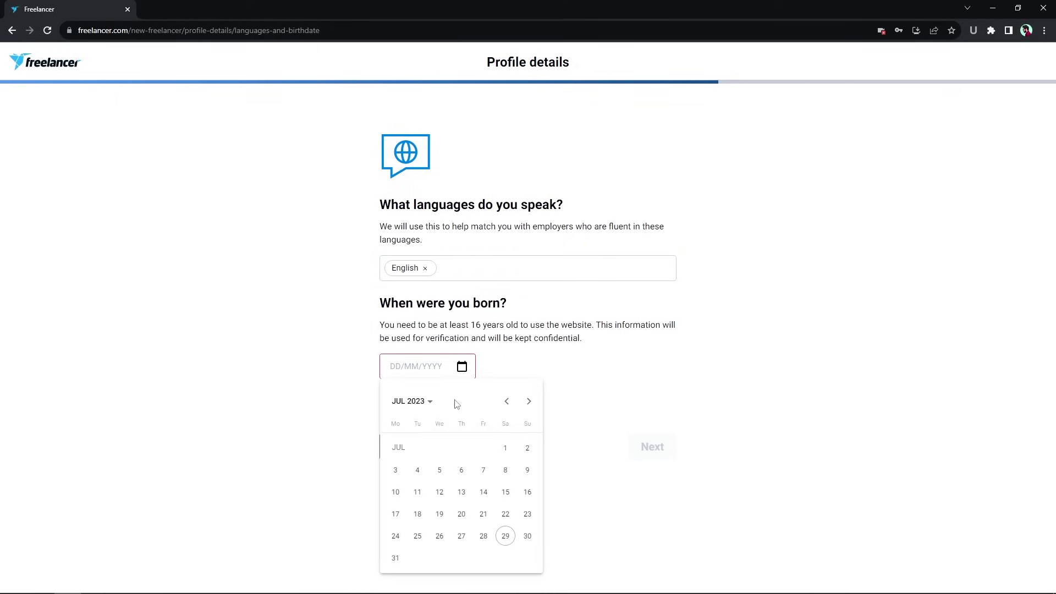
{"action": "left_click", "coordinate": [530, 404]}
{"action": "left_click", "coordinate": [537, 407]}
{"action": "left_click", "coordinate": [529, 403]}
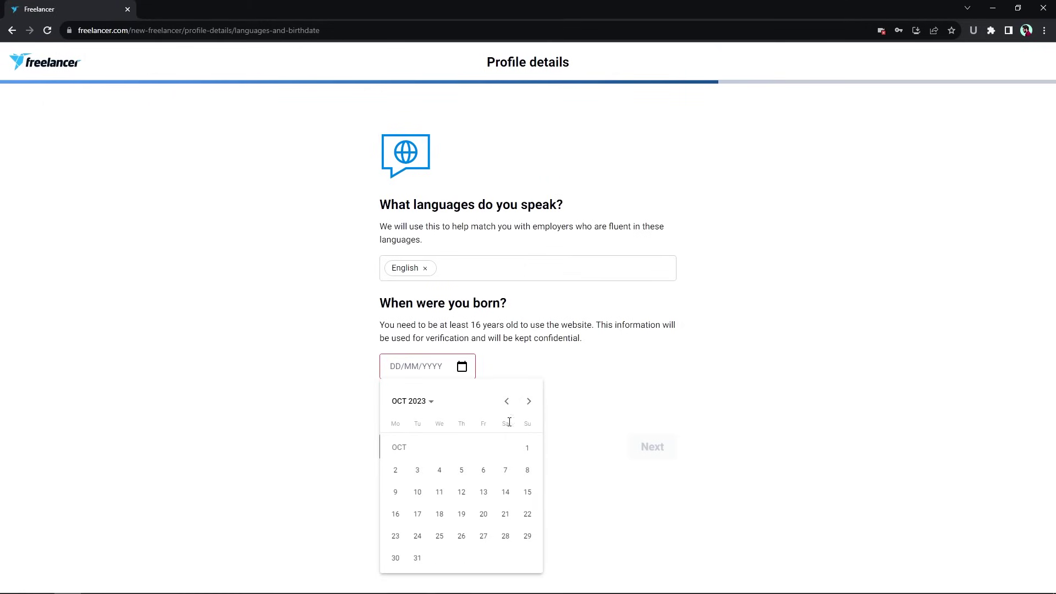
{"action": "left_click", "coordinate": [427, 407]}
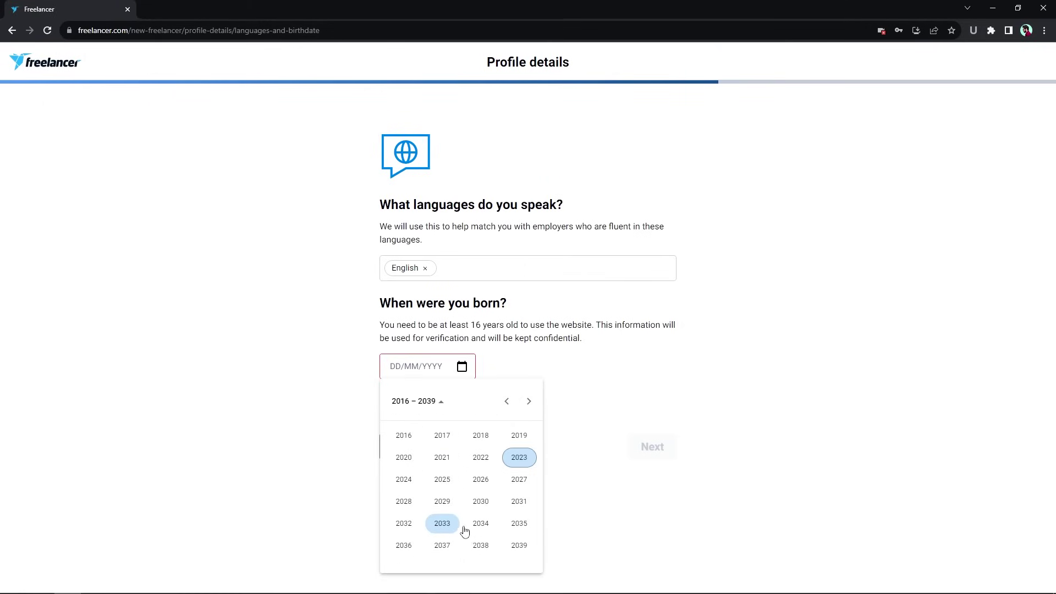
{"action": "left_click", "coordinate": [506, 401]}
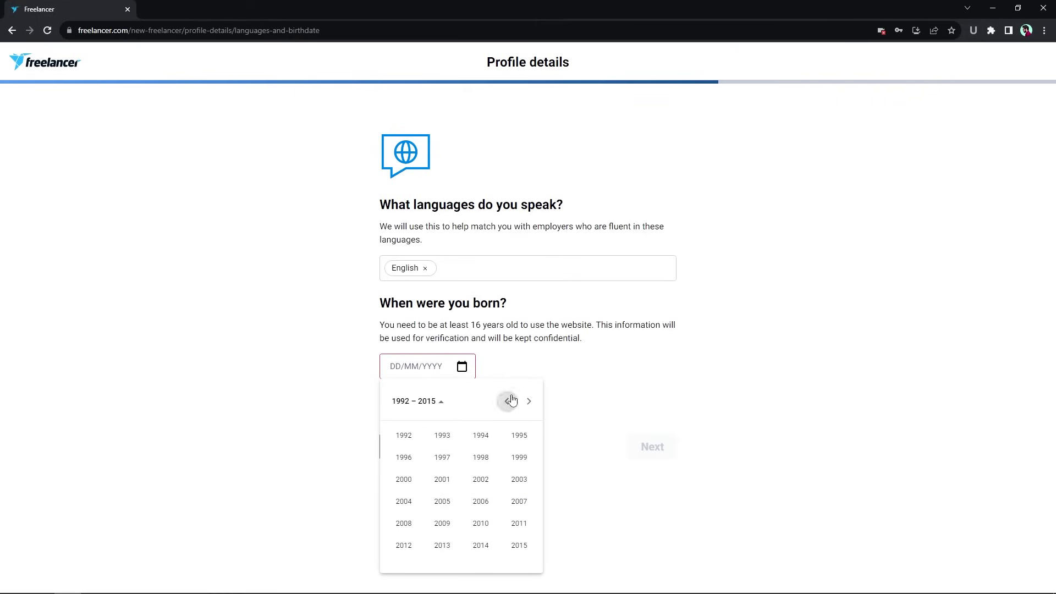
{"action": "left_click", "coordinate": [404, 435]}
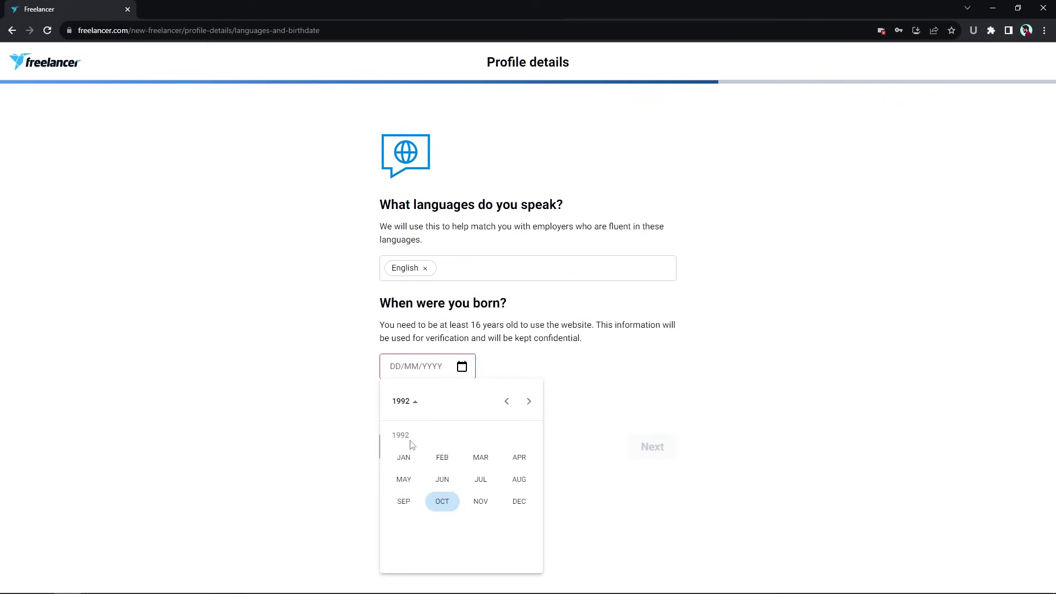
{"action": "left_click", "coordinate": [442, 501]}
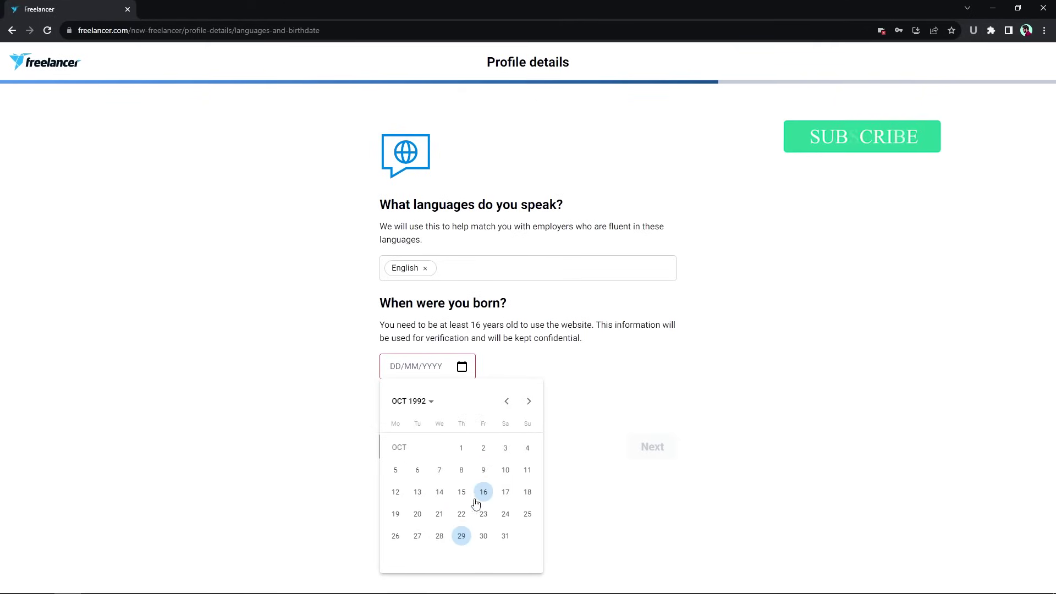
{"action": "left_click", "coordinate": [524, 473]}
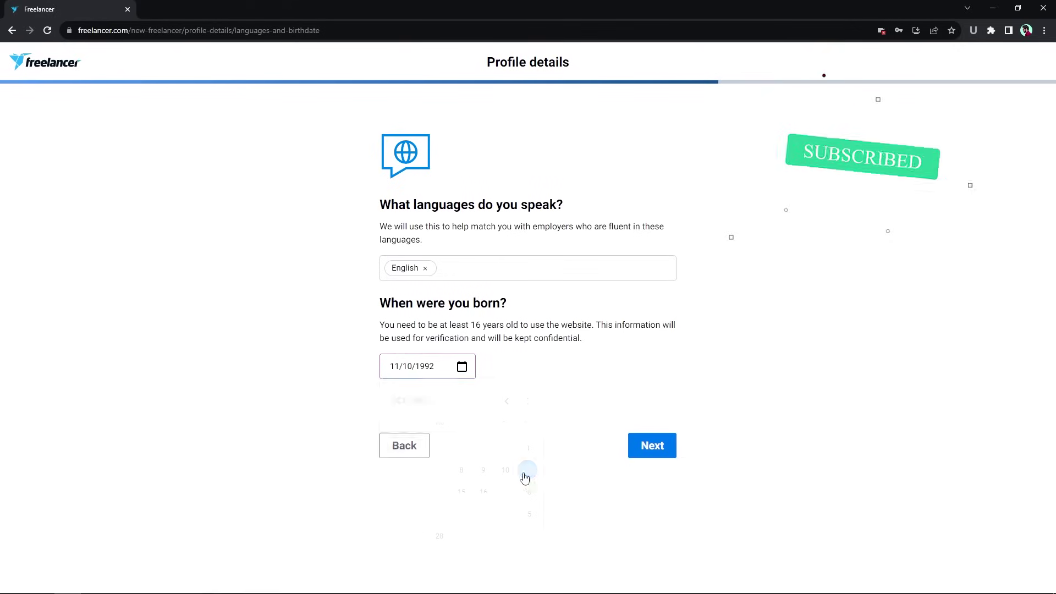
{"action": "left_click", "coordinate": [665, 454]}
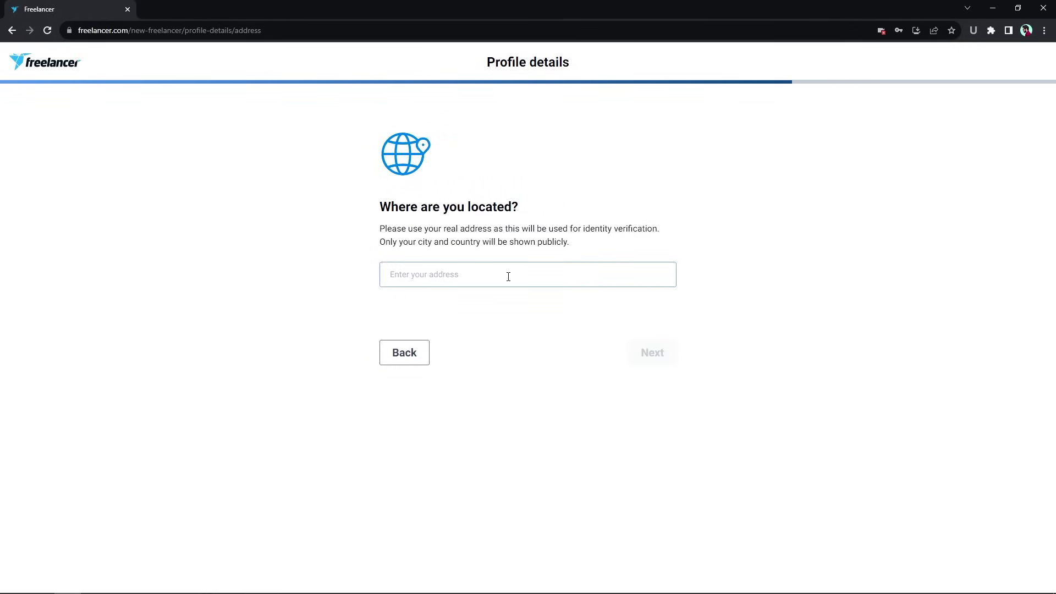
Enter the address as Pakistan, city Karachi, state 'Sind', ZIP 75200, and submit it.
{"action": "type", "text": "Pakistan"}
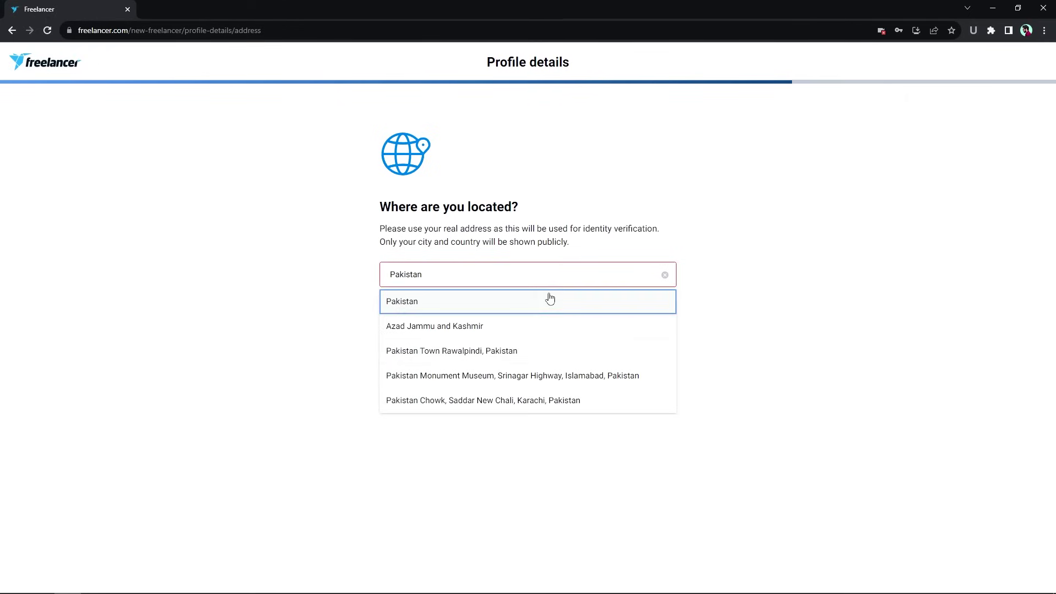
{"action": "left_click", "coordinate": [548, 301]}
{"action": "double_click", "coordinate": [437, 330]}
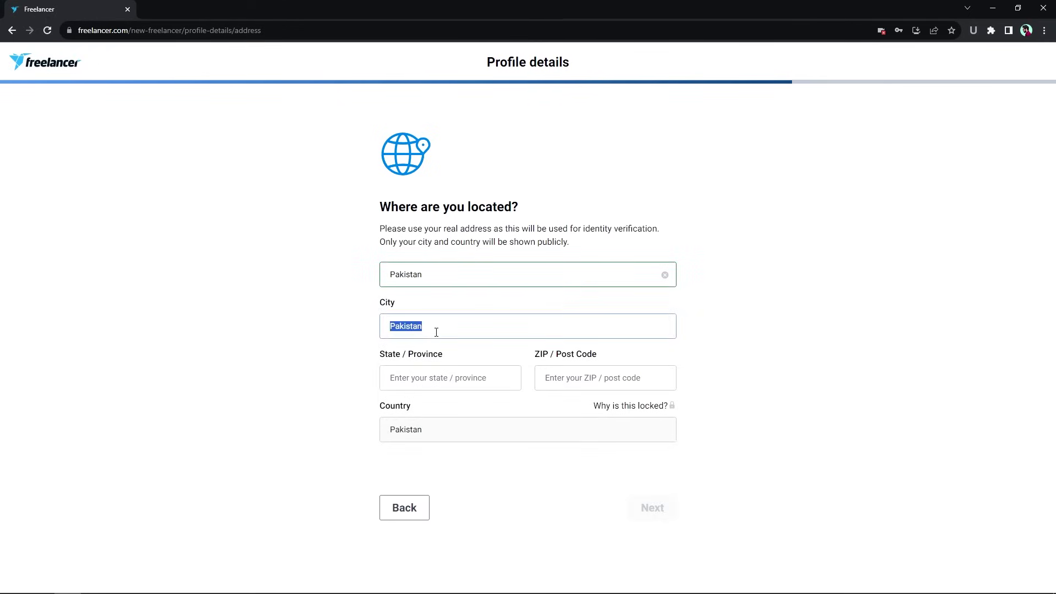
{"action": "type", "text": "Karachi"}
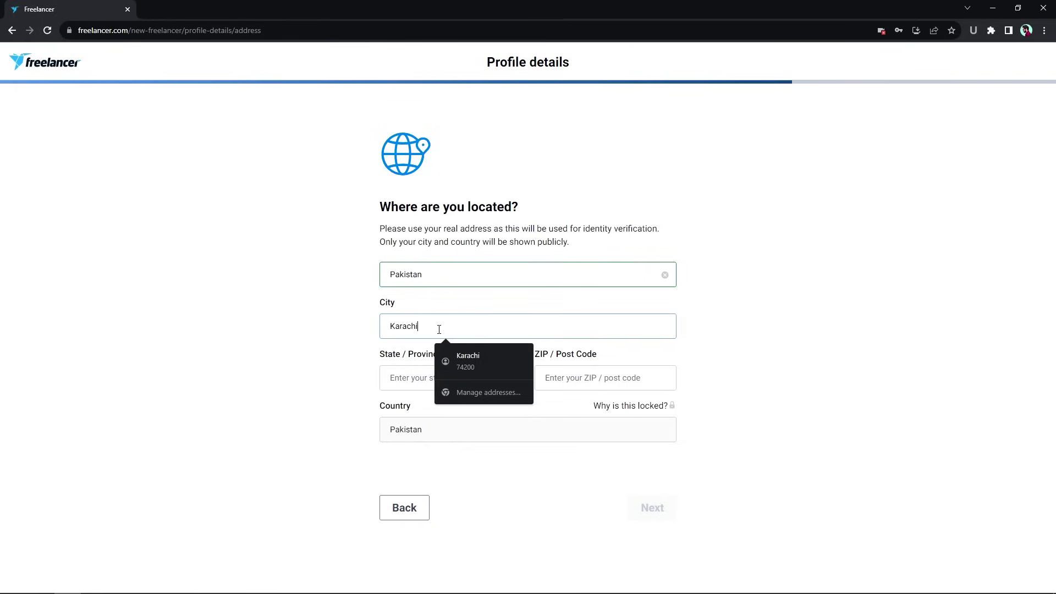
{"action": "left_click", "coordinate": [411, 368]}
{"action": "type", "text": "Sind"}
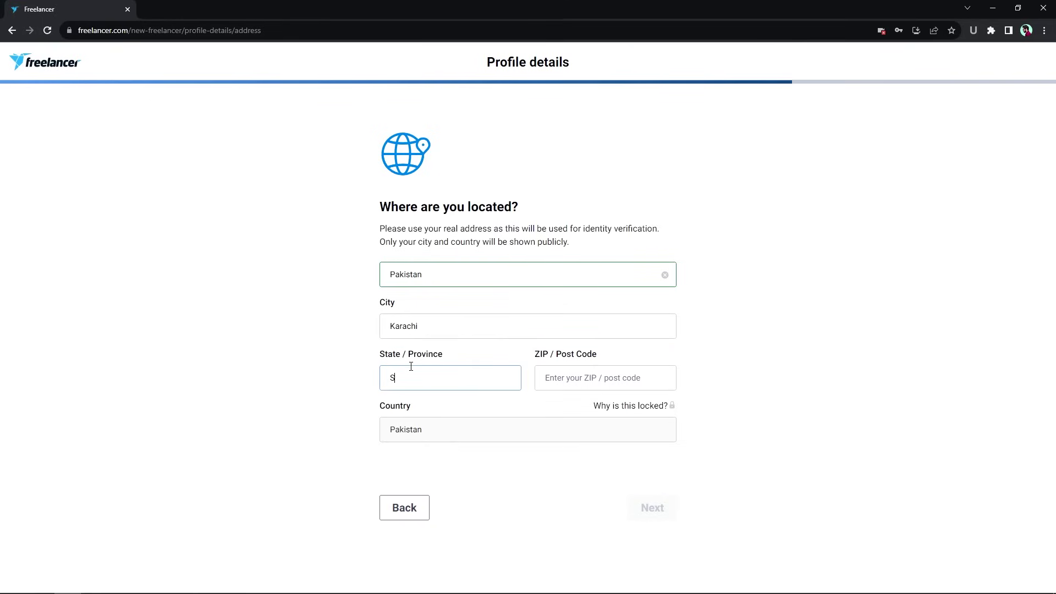
{"action": "left_click", "coordinate": [597, 380]}
{"action": "type", "text": "75200"}
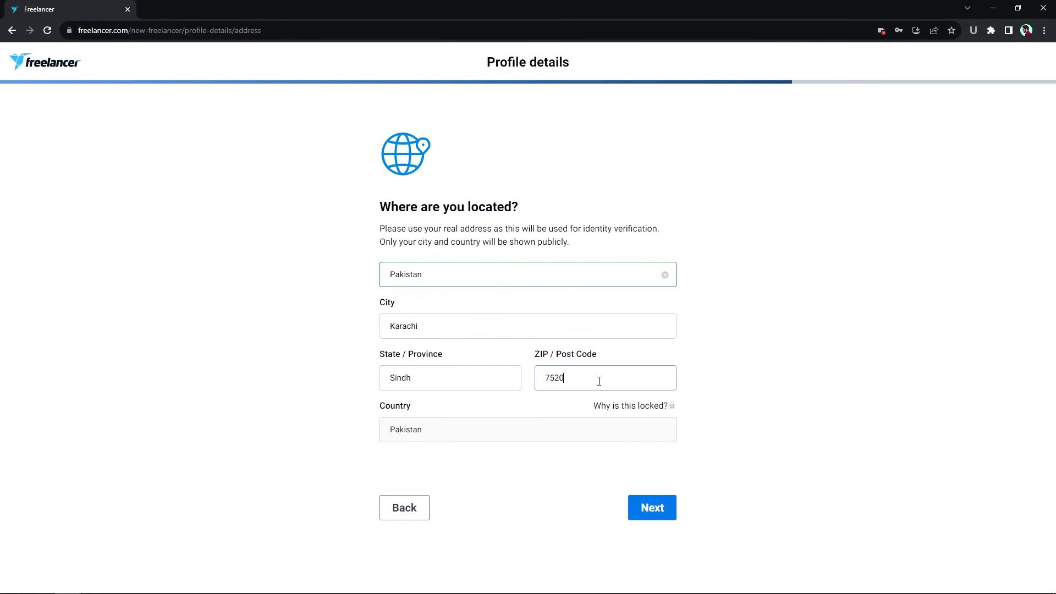
{"action": "left_click", "coordinate": [651, 507]}
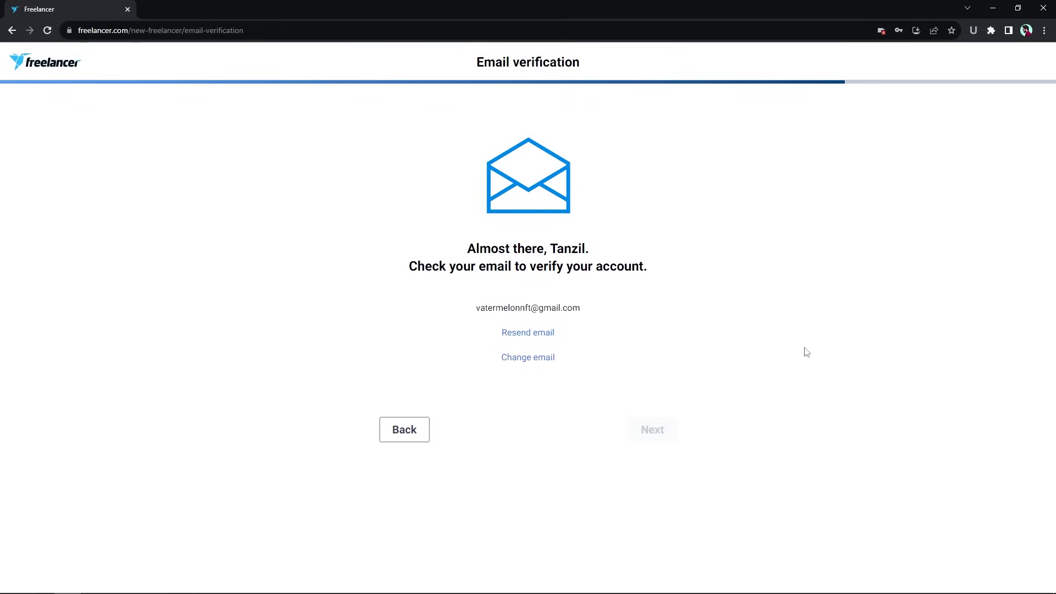
Note the email address the verification link was sent to, then switch to Gmail.
{"action": "left_click_drag", "start_coordinate": [529, 309], "coordinate": [573, 308]}
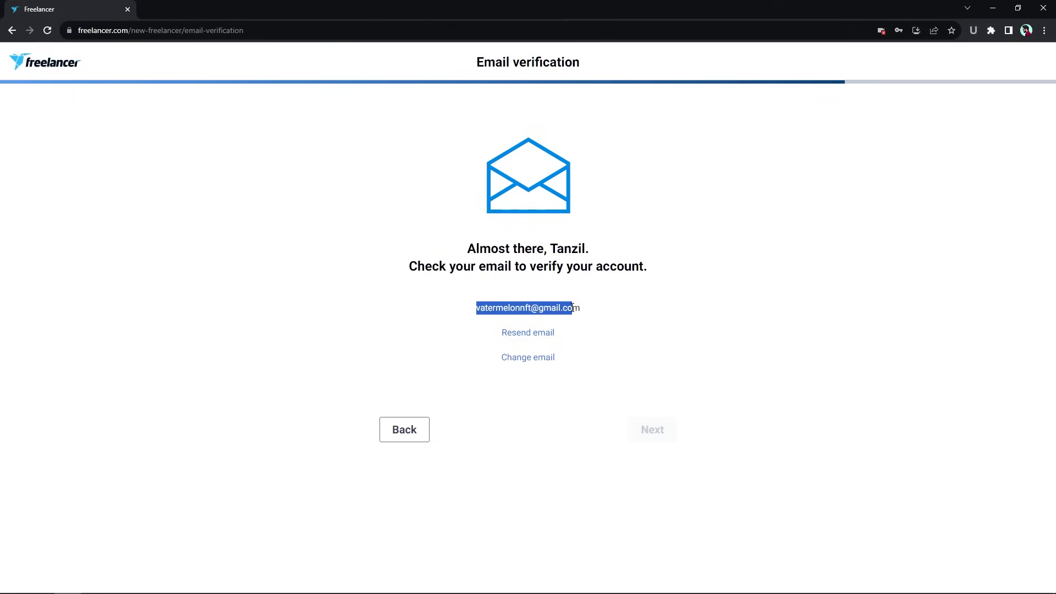
{"action": "left_click", "coordinate": [200, 18]}
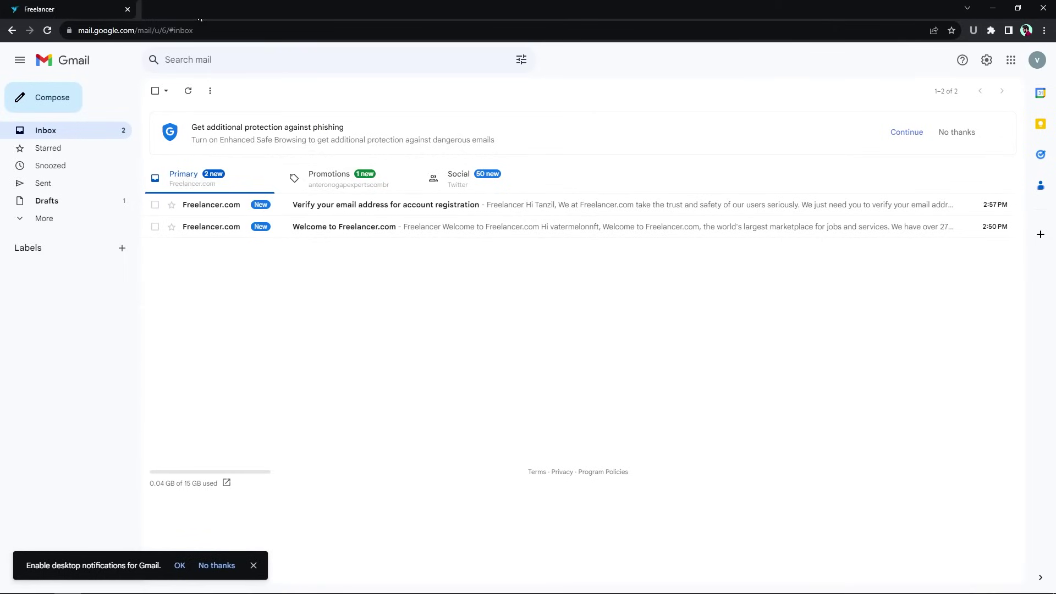
Open the Freelancer.com verification email and confirm the email address from it.
{"action": "left_click", "coordinate": [221, 214]}
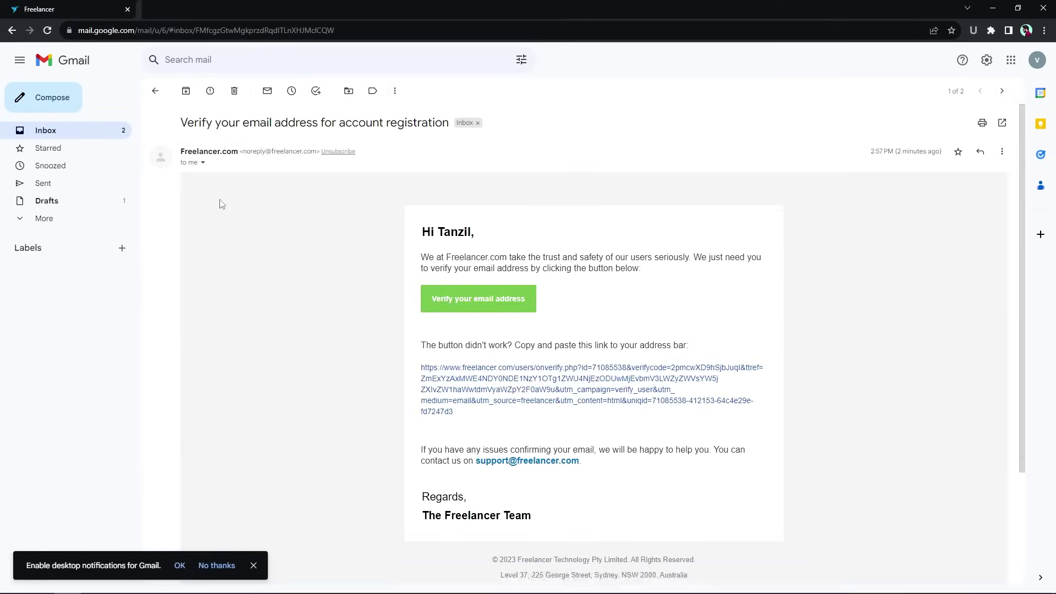
{"action": "left_click", "coordinate": [474, 329]}
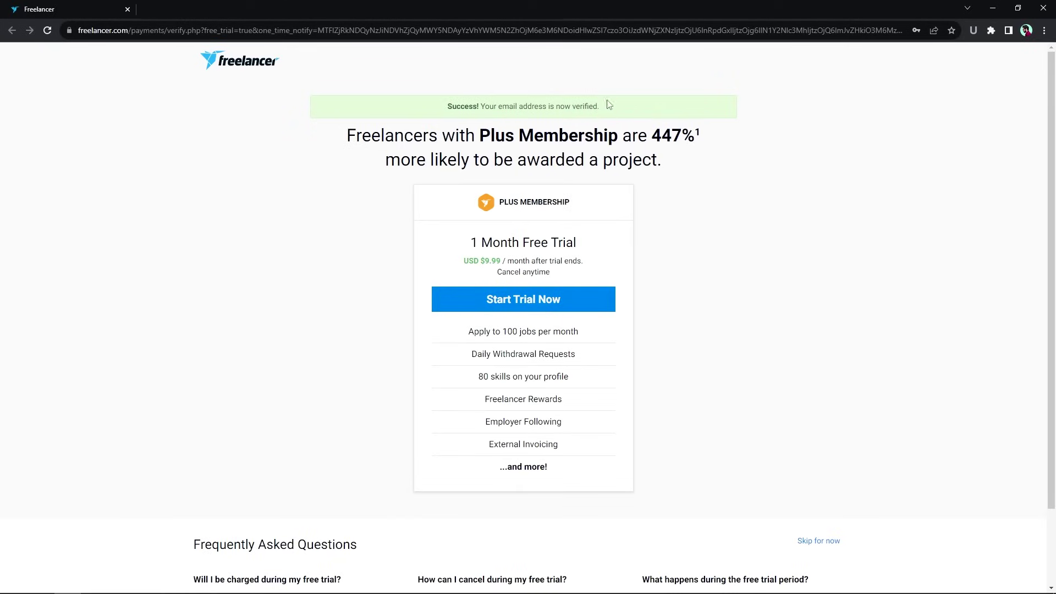
Review the email-verified success message and the trial's monthly price, then skip the Plus Membership offer.
{"action": "triple_click", "coordinate": [456, 109]}
{"action": "left_click", "coordinate": [473, 133]}
{"action": "left_click_drag", "start_coordinate": [452, 106], "coordinate": [465, 106]}
{"action": "left_click_drag", "start_coordinate": [479, 261], "coordinate": [498, 261]}
{"action": "scroll", "coordinate": [853, 208], "scroll_direction": "down", "scroll_amount": 2}
{"action": "scroll", "coordinate": [775, 233], "scroll_direction": "up", "scroll_amount": 2}
{"action": "left_click", "coordinate": [728, 416]}
{"action": "left_click", "coordinate": [820, 550]}
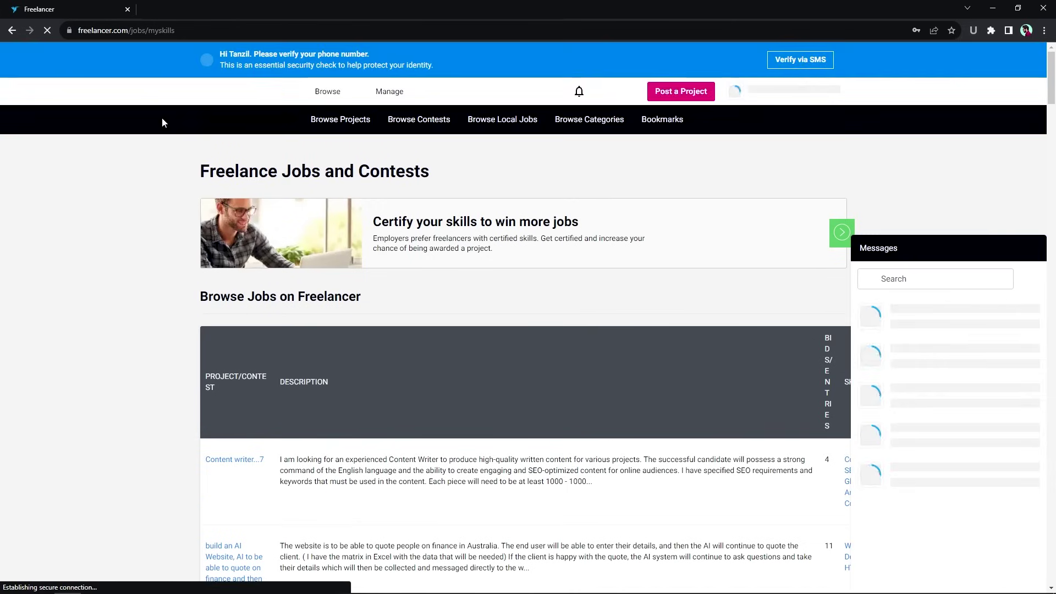
Check notifications, collapse Messages, dismiss the phone-verification banner and go to the Dashboard.
{"action": "left_click", "coordinate": [587, 97]}
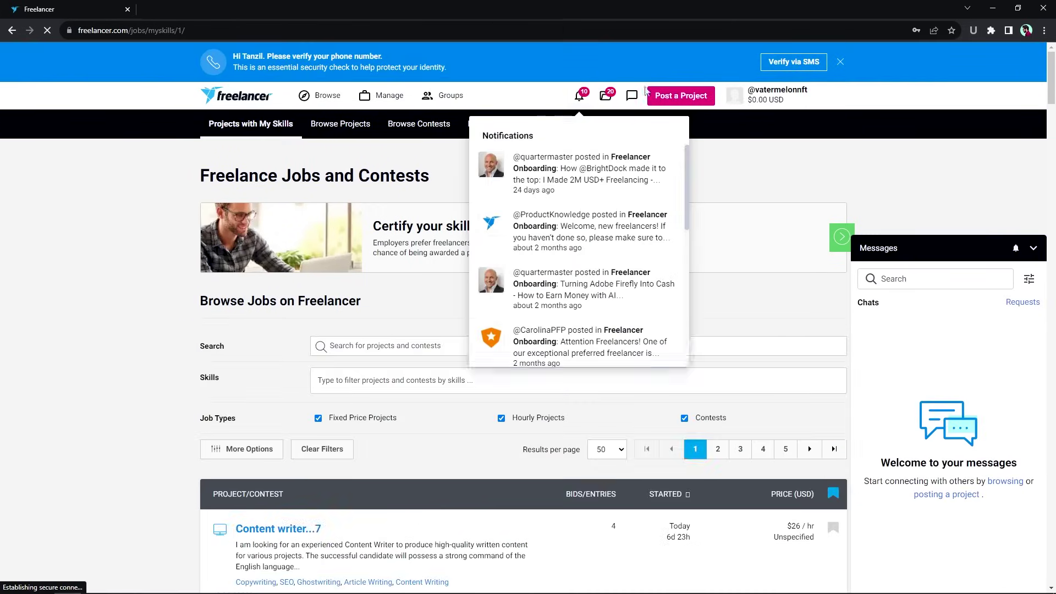
{"action": "left_click", "coordinate": [502, 314]}
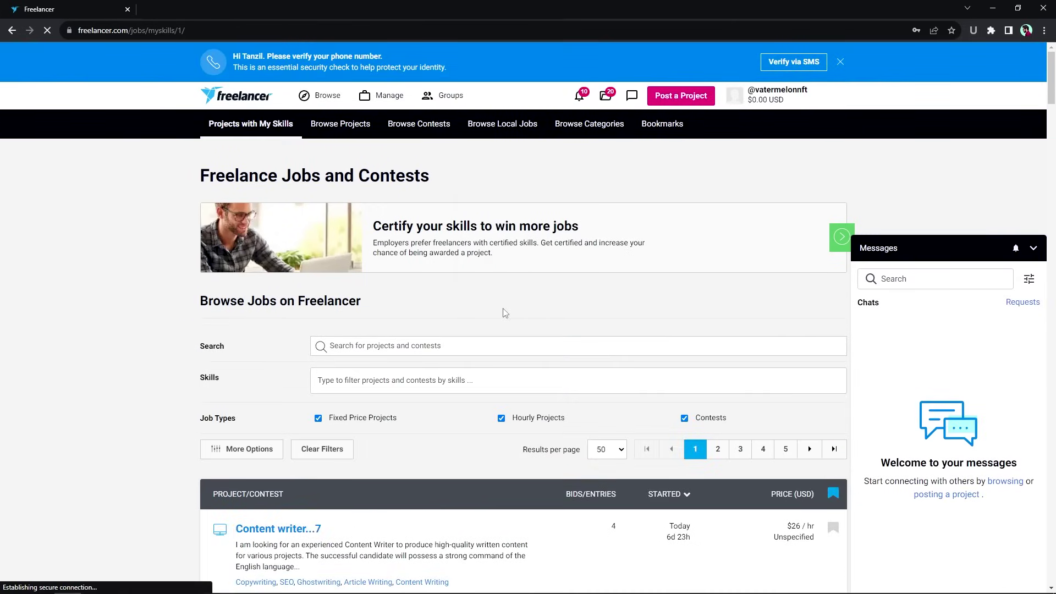
{"action": "left_click", "coordinate": [1033, 248]}
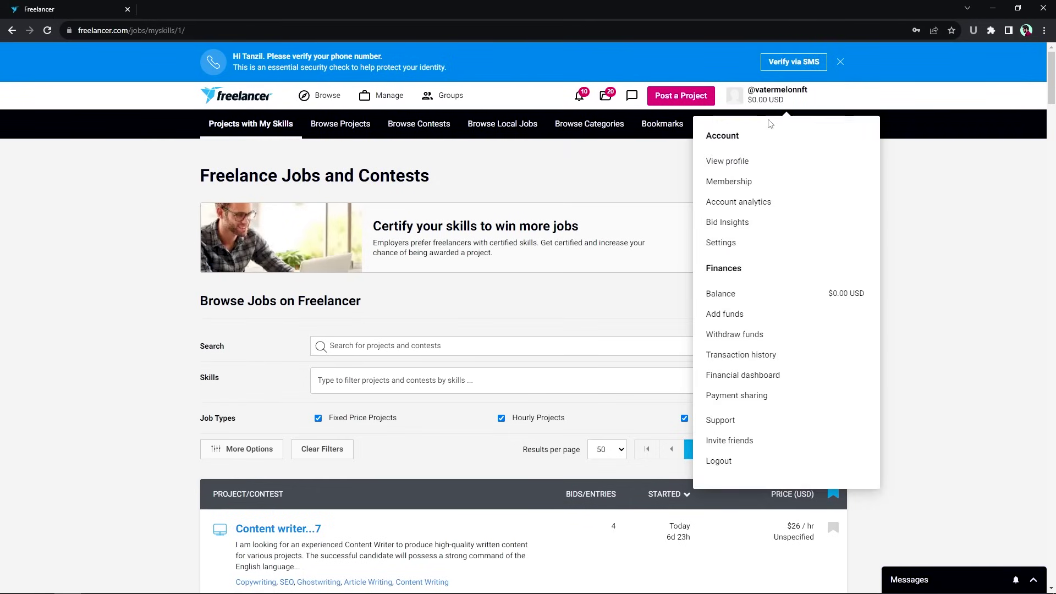
{"action": "left_click", "coordinate": [839, 63]}
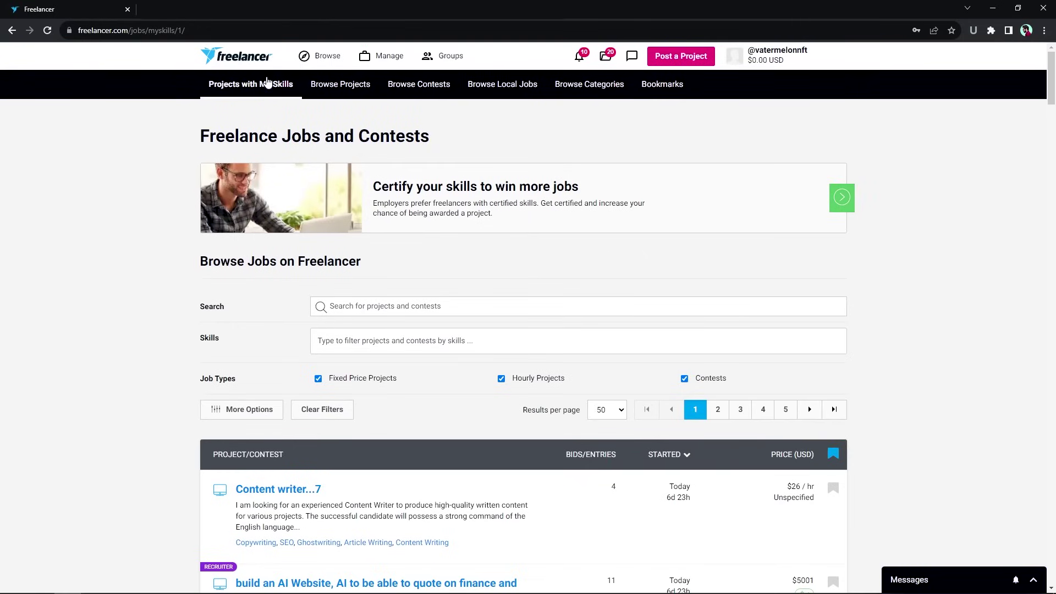
{"action": "left_click", "coordinate": [250, 57]}
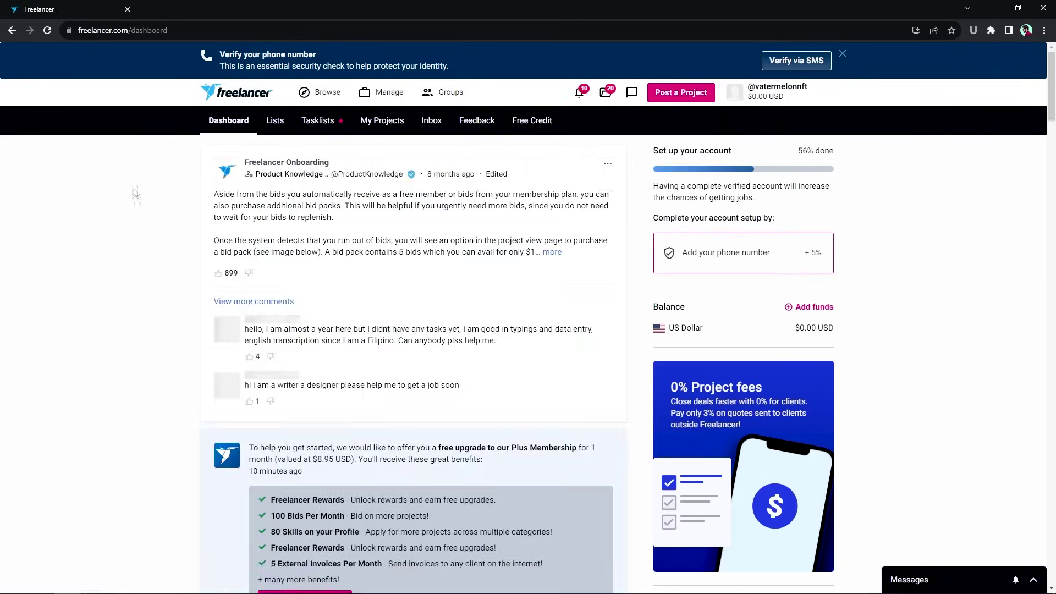
Scroll the dashboard feed, then choose View profile from the account menu.
{"action": "scroll", "coordinate": [352, 328], "scroll_direction": "down", "scroll_amount": 5}
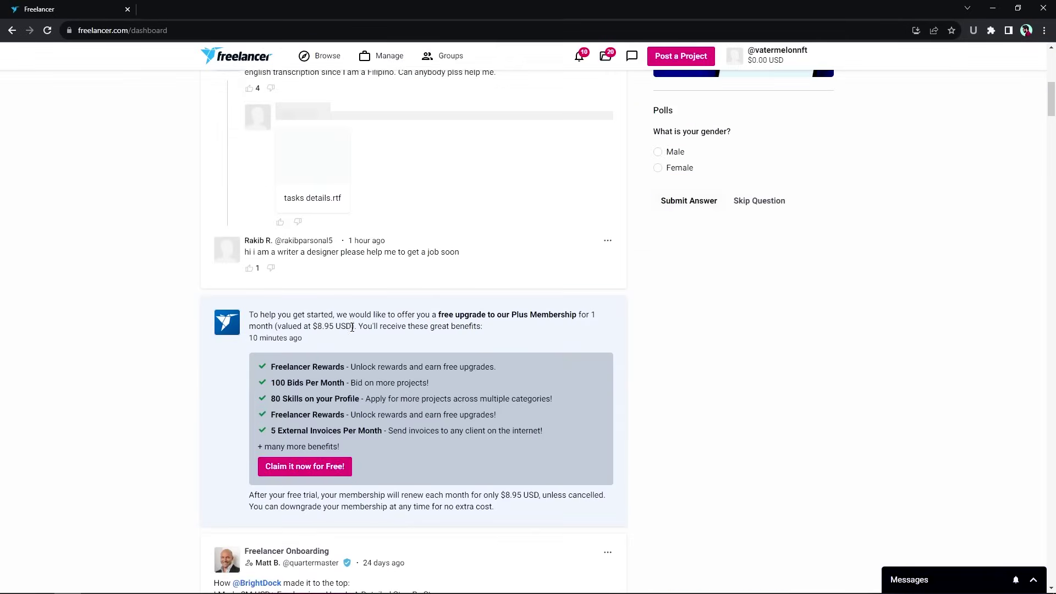
{"action": "scroll", "coordinate": [352, 328], "scroll_direction": "down", "scroll_amount": 7}
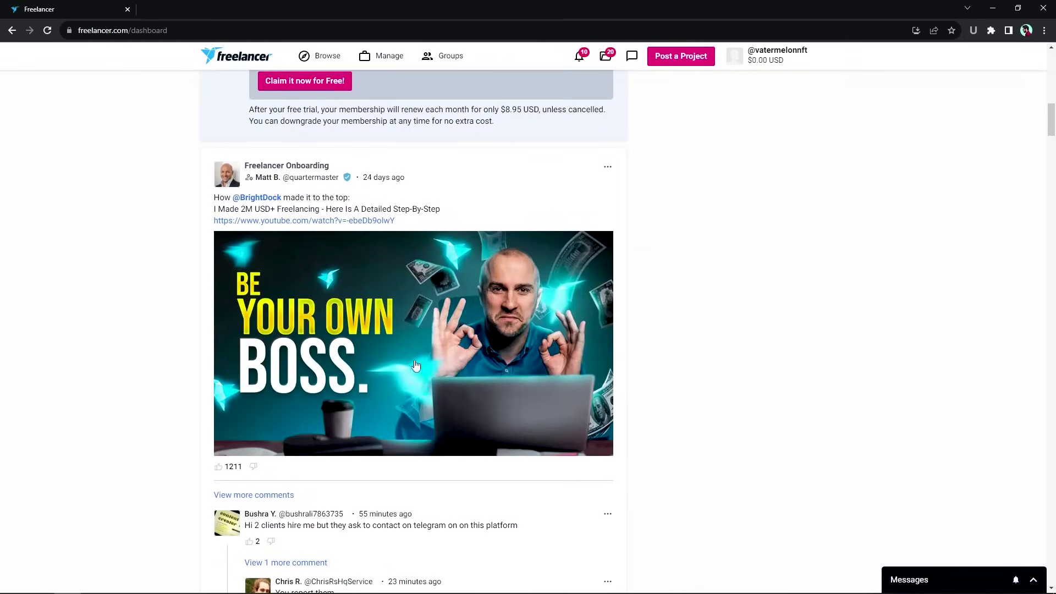
{"action": "scroll", "coordinate": [436, 368], "scroll_direction": "down", "scroll_amount": 10}
{"action": "scroll", "coordinate": [707, 372], "scroll_direction": "down", "scroll_amount": 20}
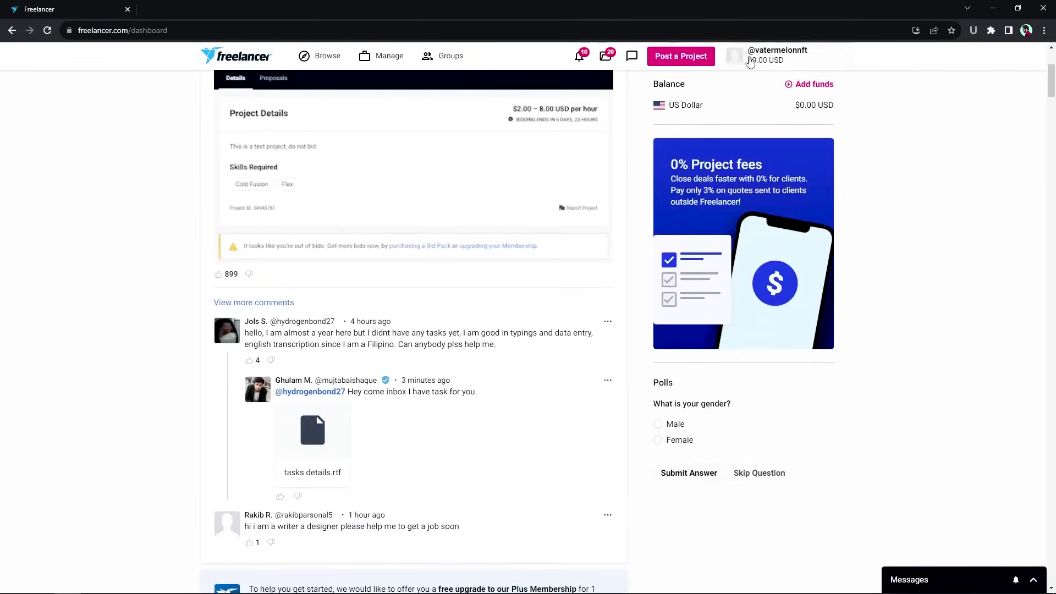
{"action": "left_click", "coordinate": [751, 58]}
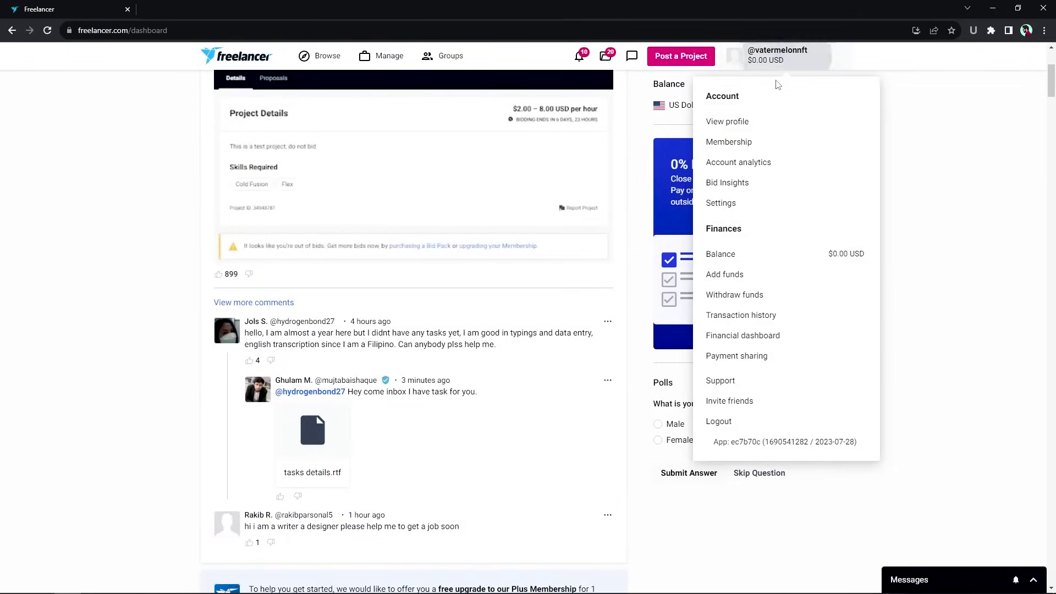
{"action": "left_click", "coordinate": [740, 121]}
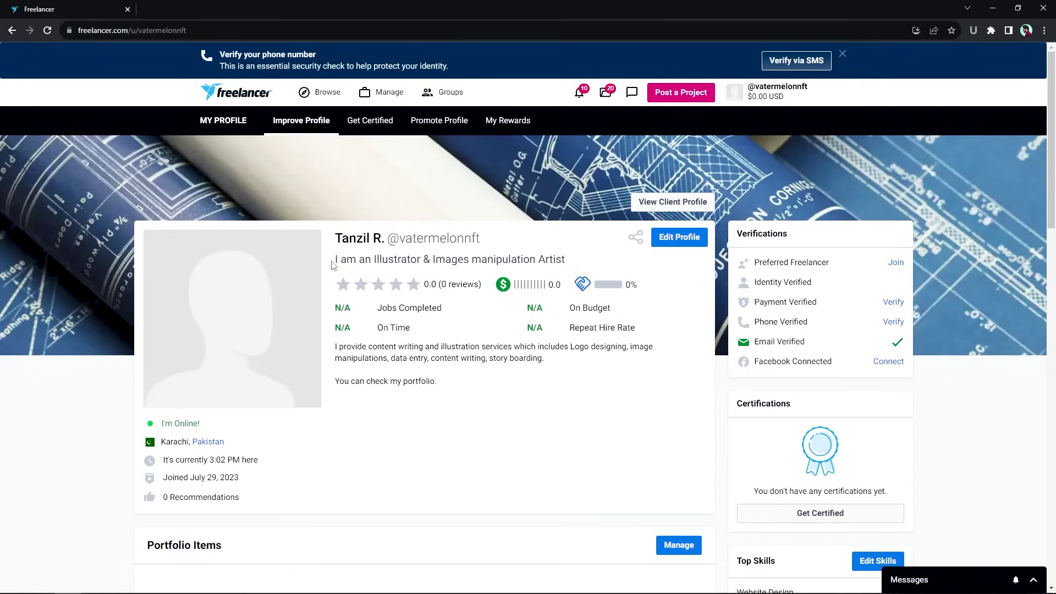
{"action": "left_click_drag", "start_coordinate": [338, 260], "coordinate": [518, 262]}
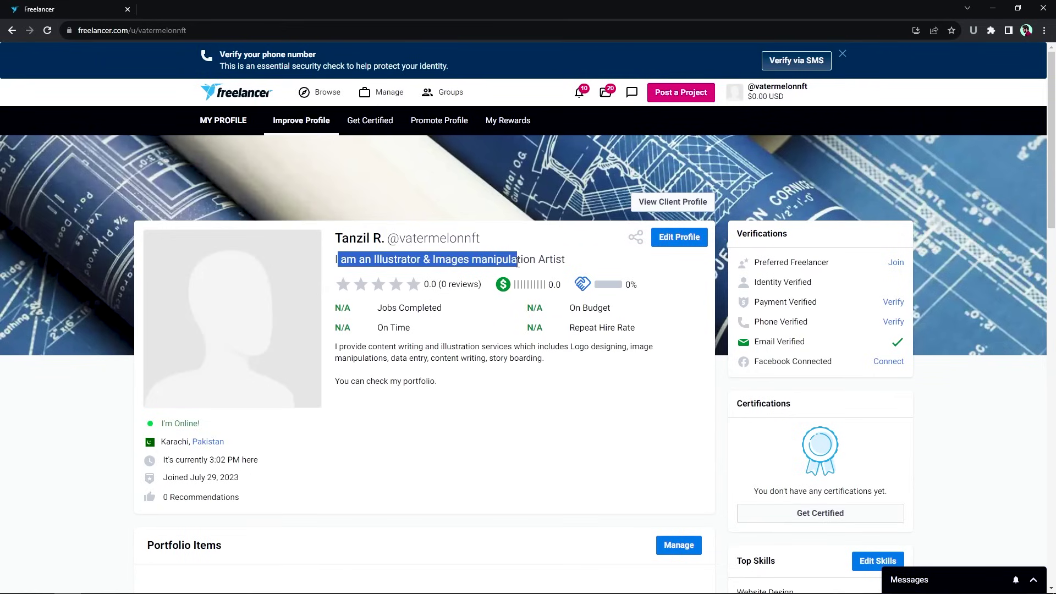
{"action": "scroll", "coordinate": [506, 328], "scroll_direction": "down", "scroll_amount": 10}
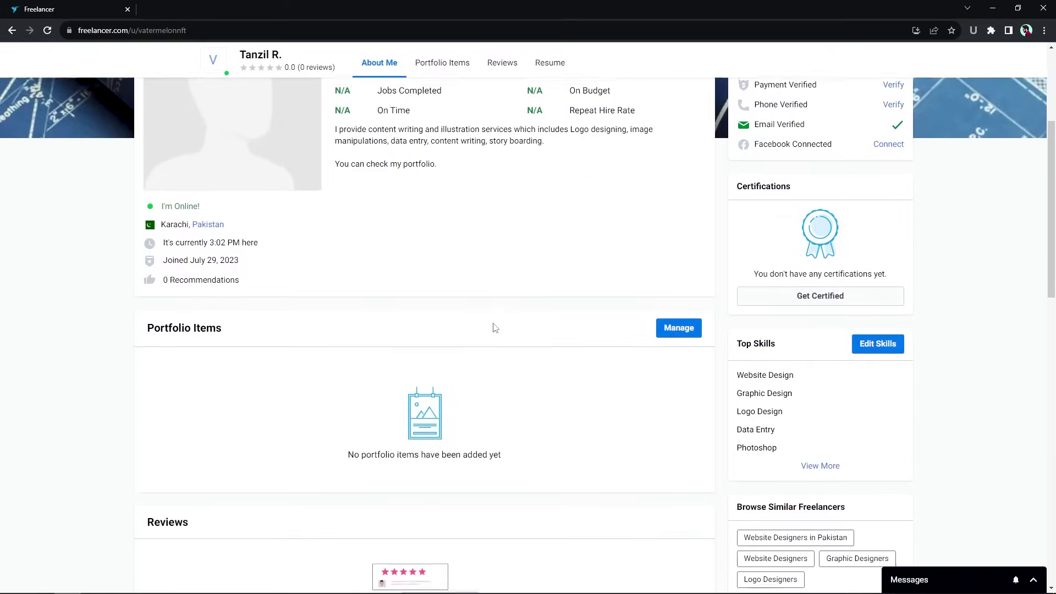
{"action": "scroll", "coordinate": [353, 289], "scroll_direction": "up", "scroll_amount": 5}
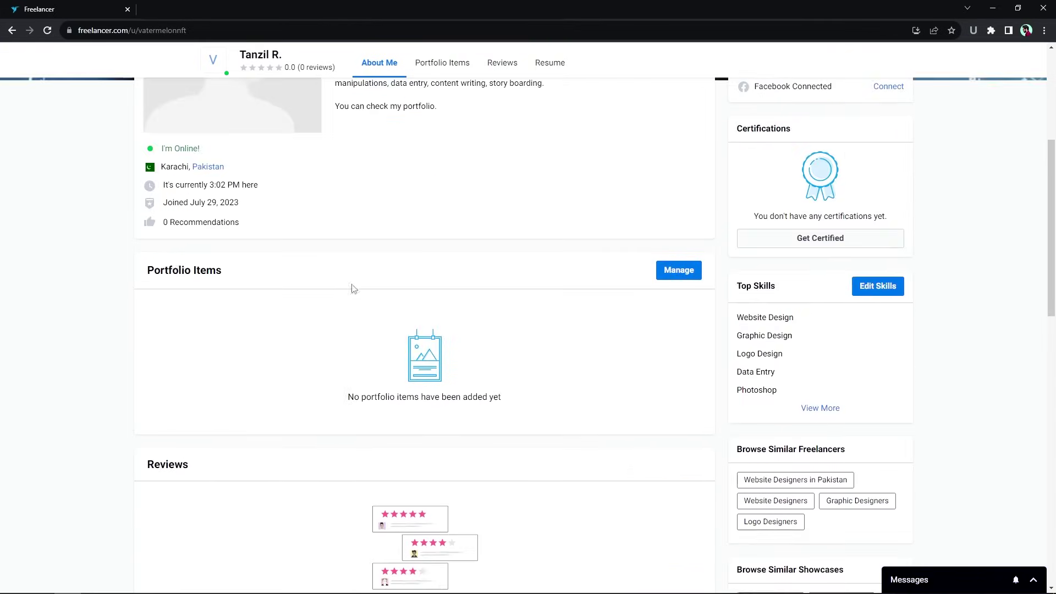
{"action": "scroll", "coordinate": [271, 321], "scroll_direction": "down", "scroll_amount": 4}
{"action": "scroll", "coordinate": [453, 287], "scroll_direction": "up", "scroll_amount": 10}
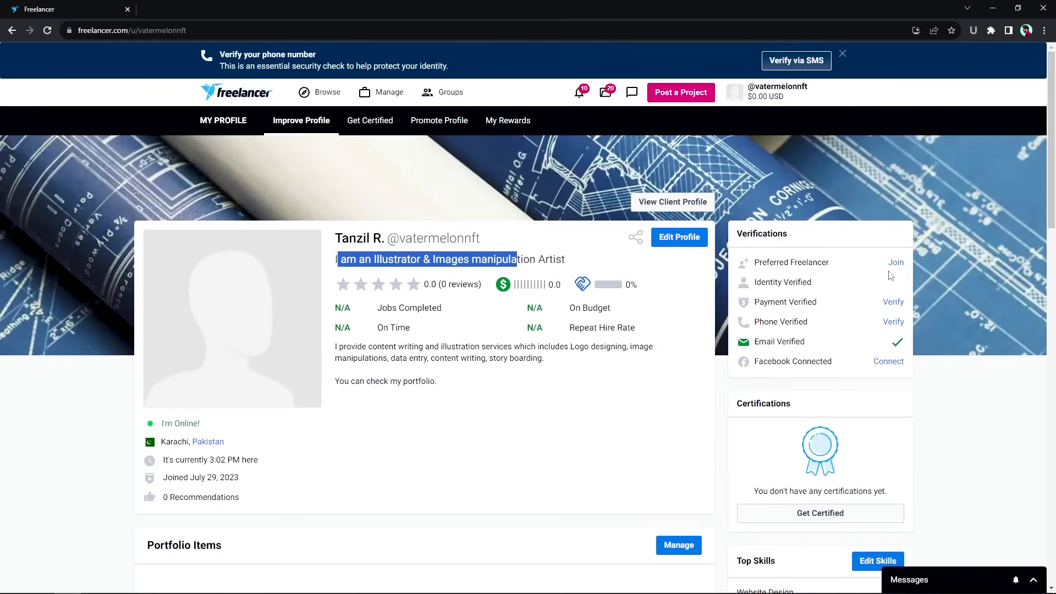
{"action": "mouse_move", "coordinate": [797, 281]}
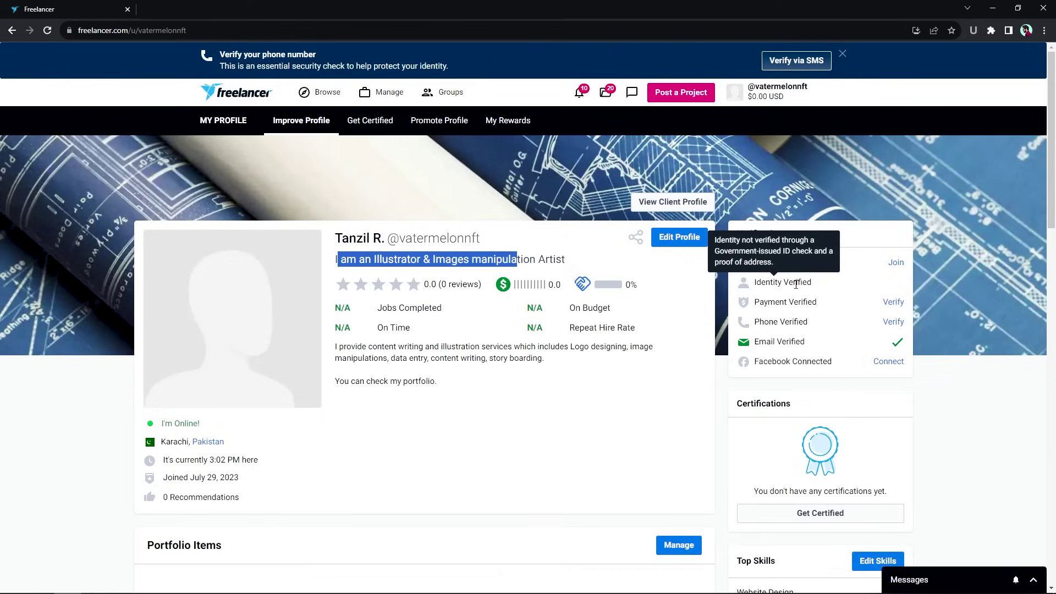
{"action": "mouse_move", "coordinate": [769, 306]}
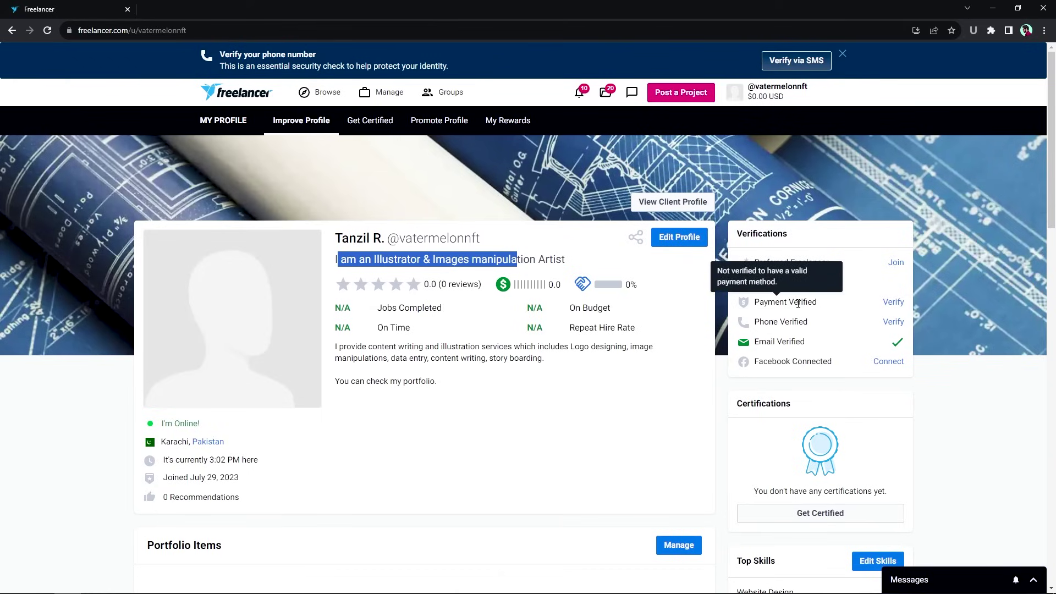